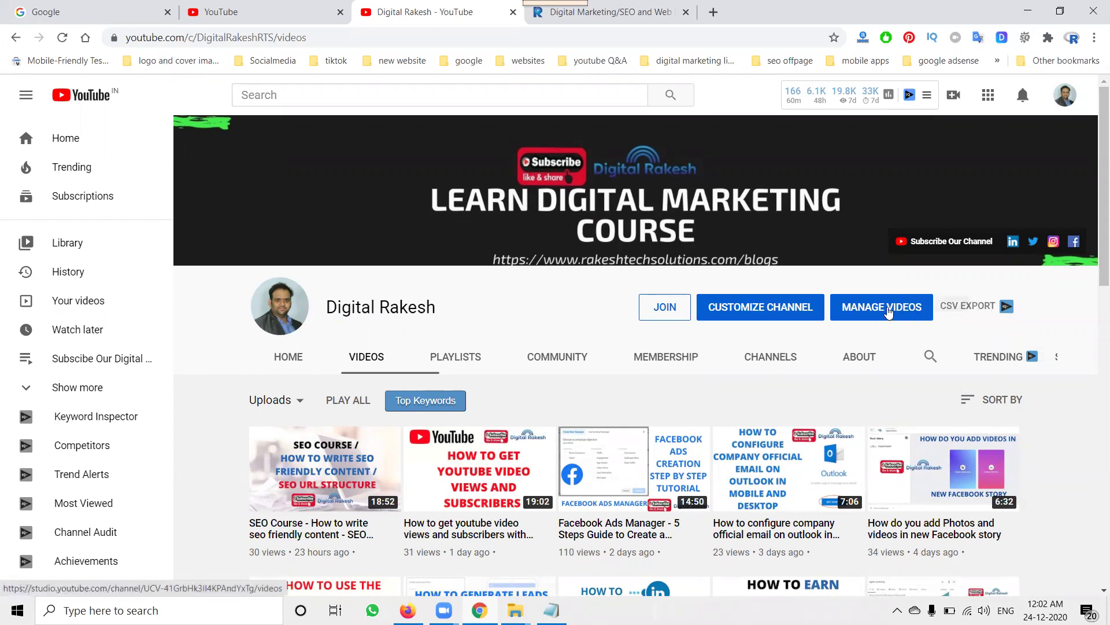
Step: Open the channel's uploads in YouTube Studio's Channel content page in its own tab
{"action": "left_click", "coordinate": [889, 312]}
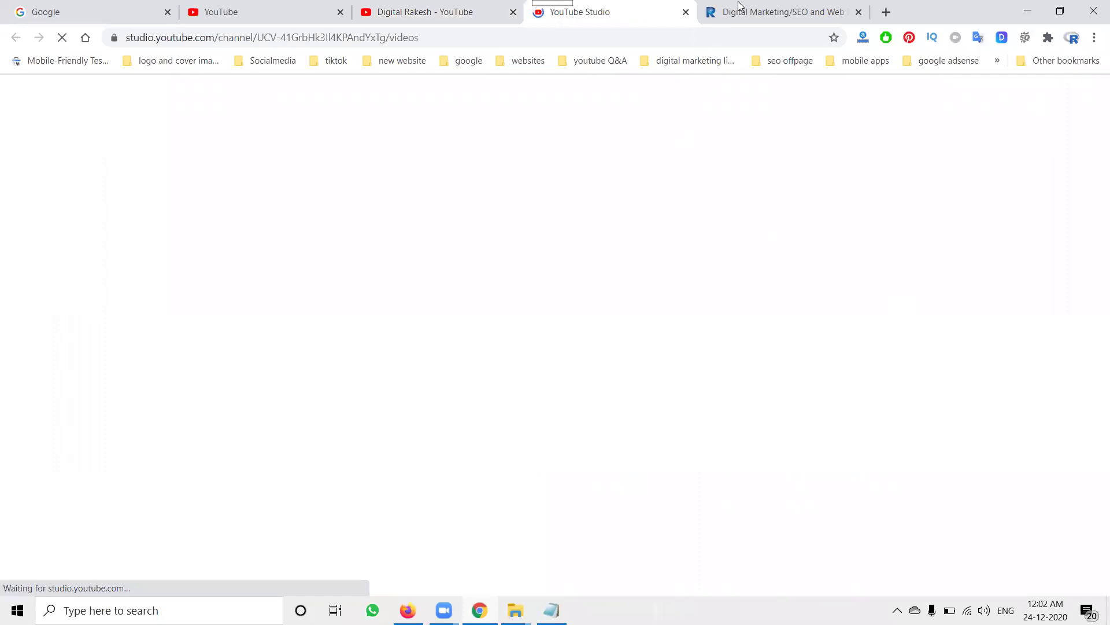
{"action": "left_click", "coordinate": [746, 7]}
{"action": "left_click", "coordinate": [412, 15]}
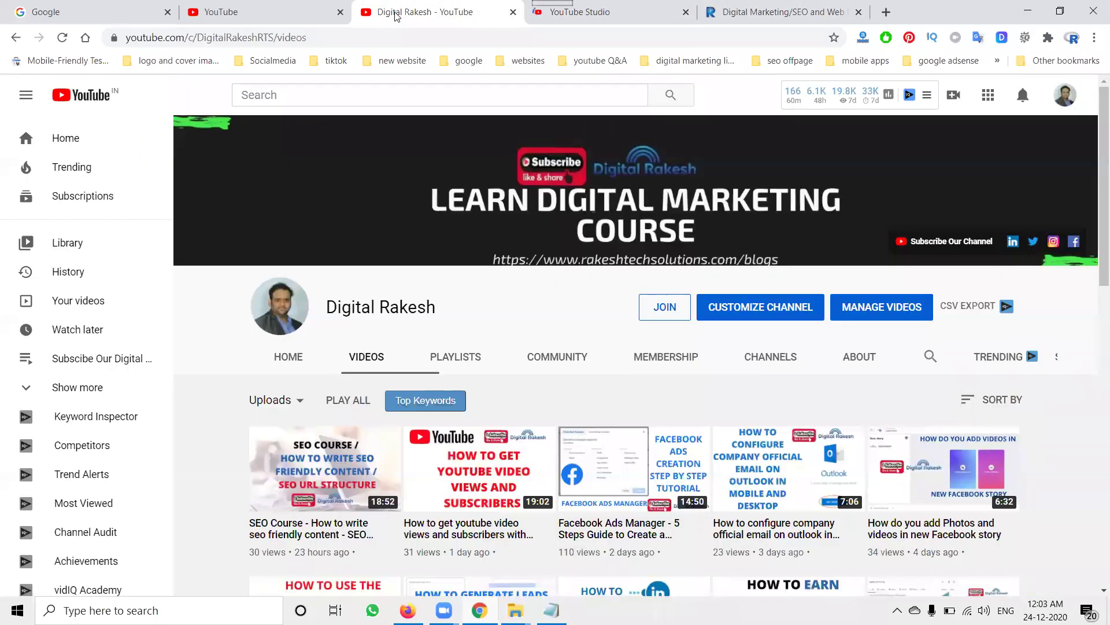
{"action": "left_click", "coordinate": [765, 15]}
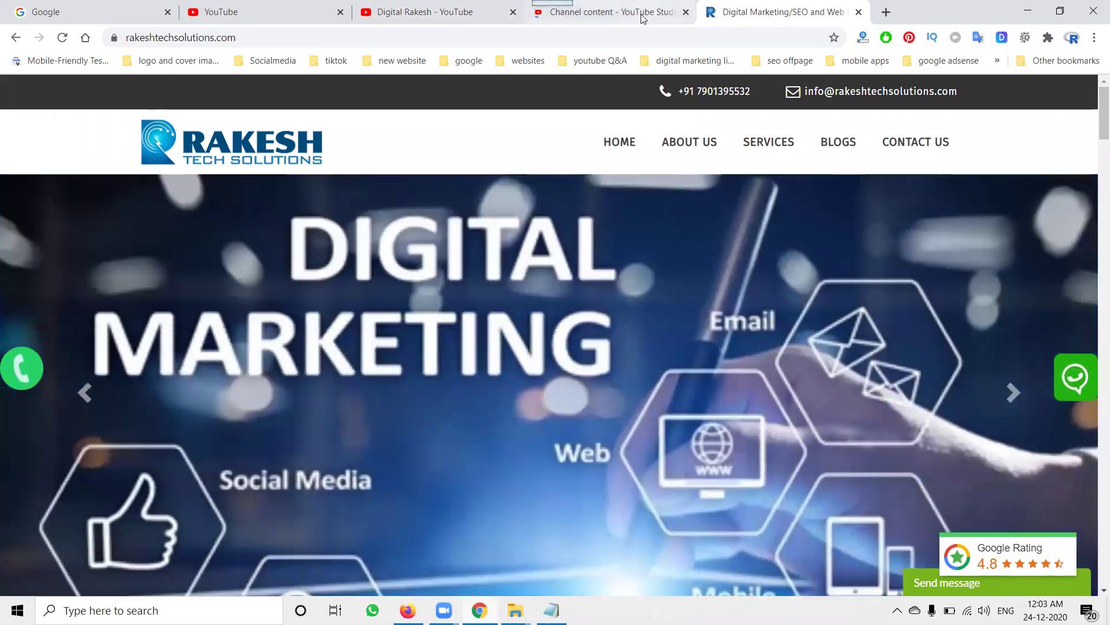
{"action": "left_click", "coordinate": [641, 17]}
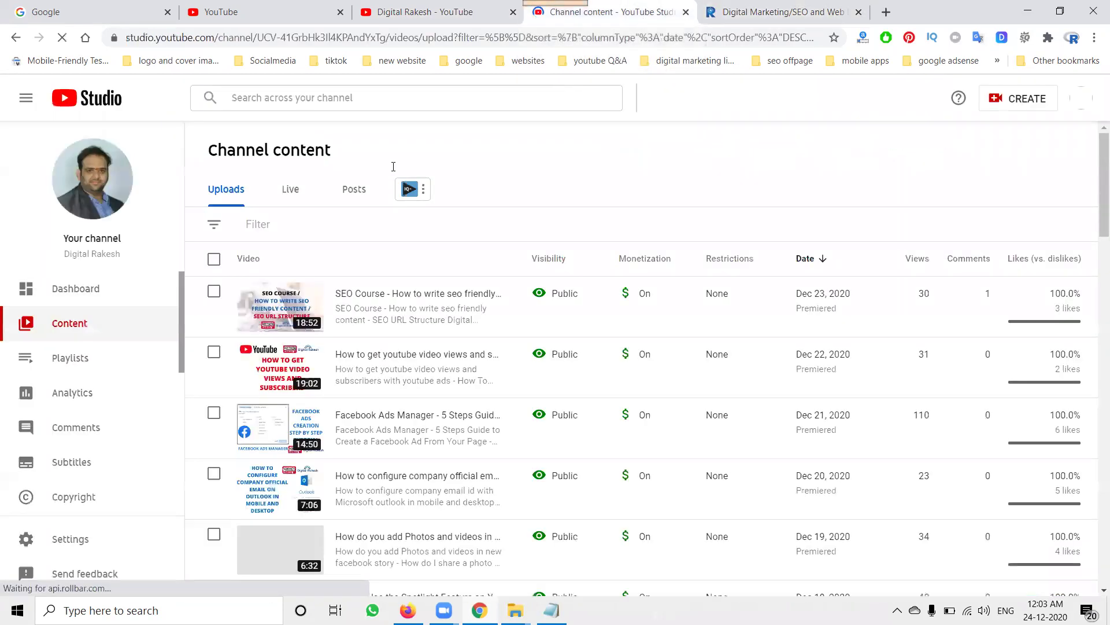
Step: Browse Studio's Community, Agreements and Upload defaults settings, including advanced and monetization defaults
{"action": "left_click", "coordinate": [56, 537]}
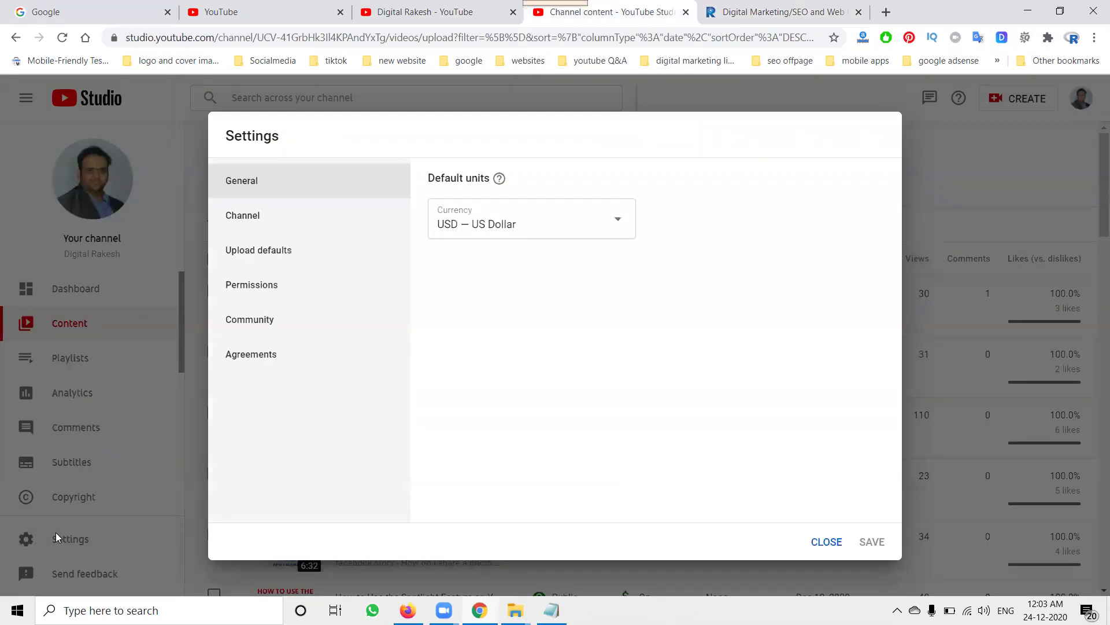
{"action": "left_click", "coordinate": [241, 324]}
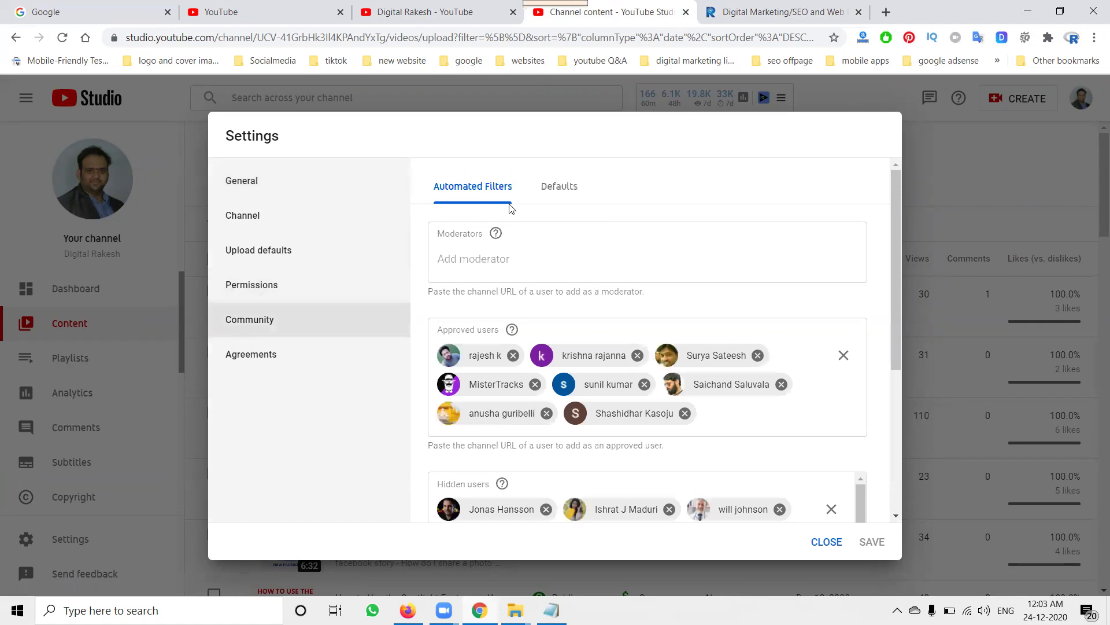
{"action": "left_click", "coordinate": [251, 355]}
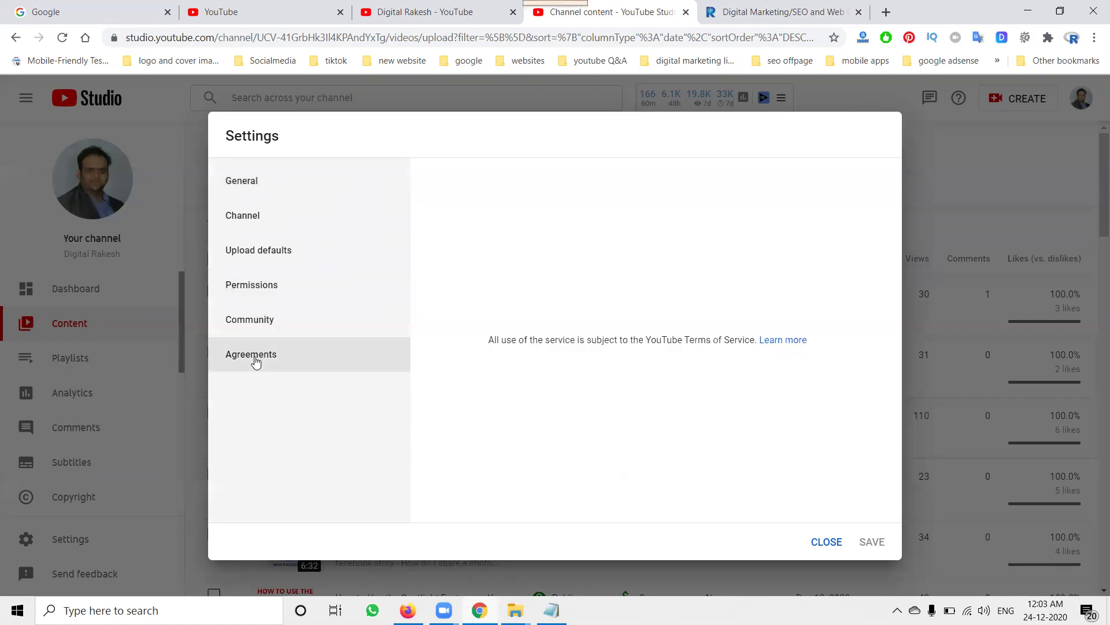
{"action": "left_click", "coordinate": [275, 263]}
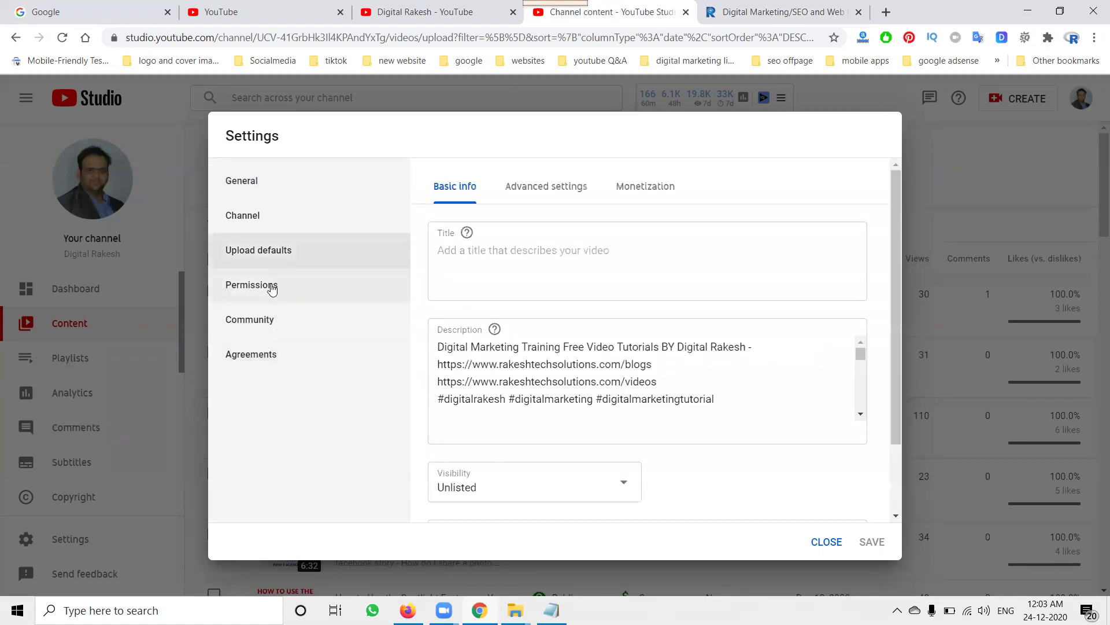
{"action": "left_click", "coordinate": [567, 187]}
{"action": "left_click", "coordinate": [638, 186]}
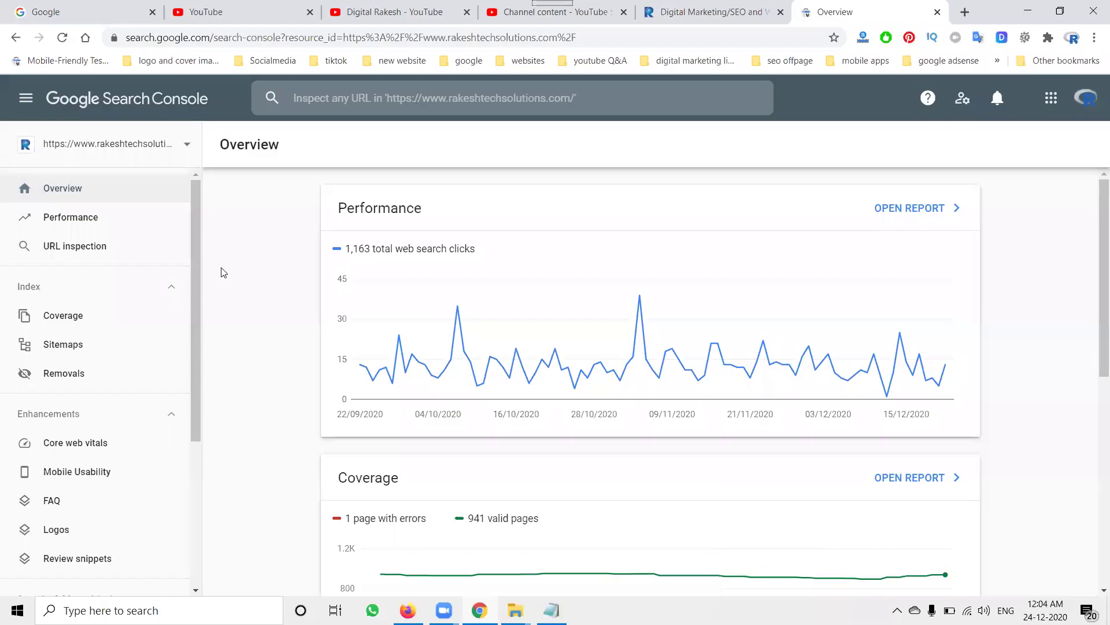
Step: Open the Advanced channel settings page from Studio's Channel > Advanced settings section
{"action": "left_click", "coordinate": [517, 13]}
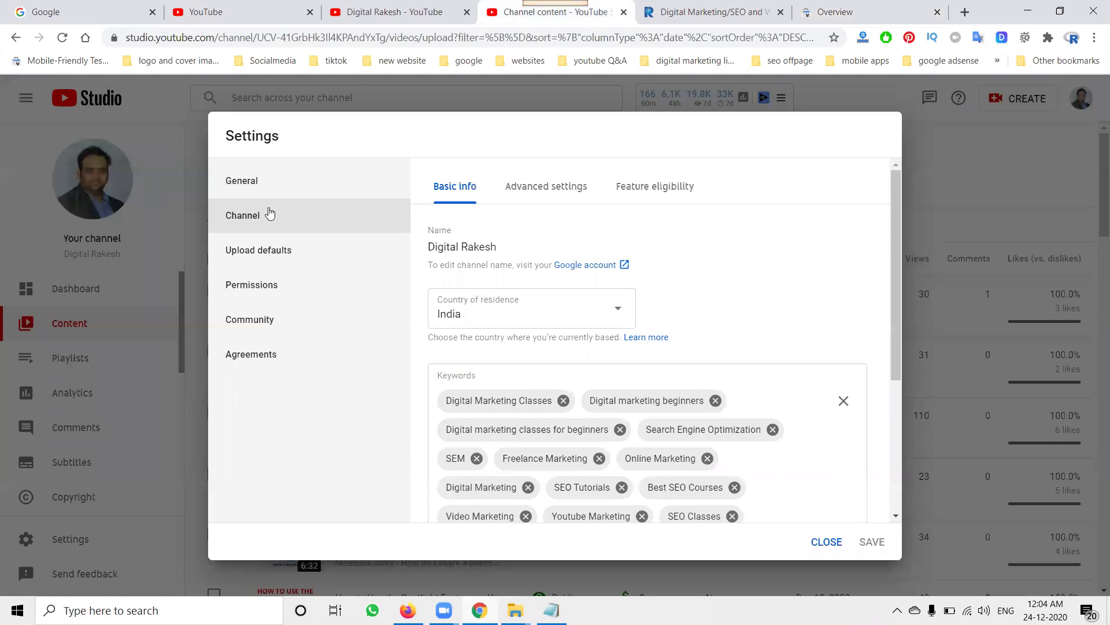
{"action": "left_click", "coordinate": [525, 185]}
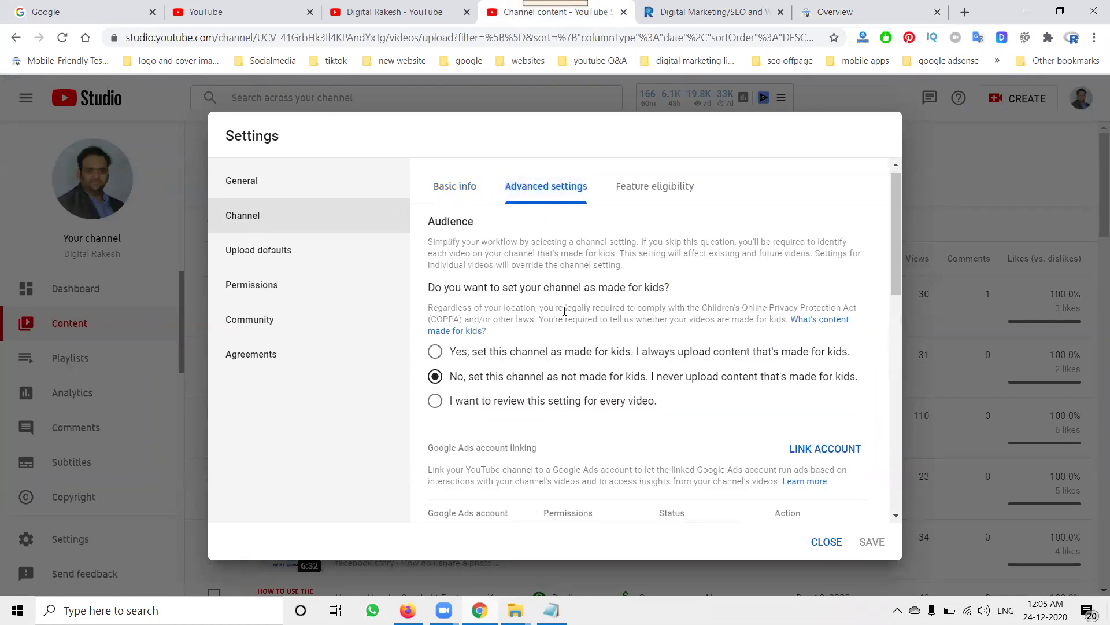
{"action": "scroll", "coordinate": [558, 311], "scroll_direction": "down", "scroll_amount": 5}
{"action": "scroll", "coordinate": [565, 318], "scroll_direction": "down", "scroll_amount": 3}
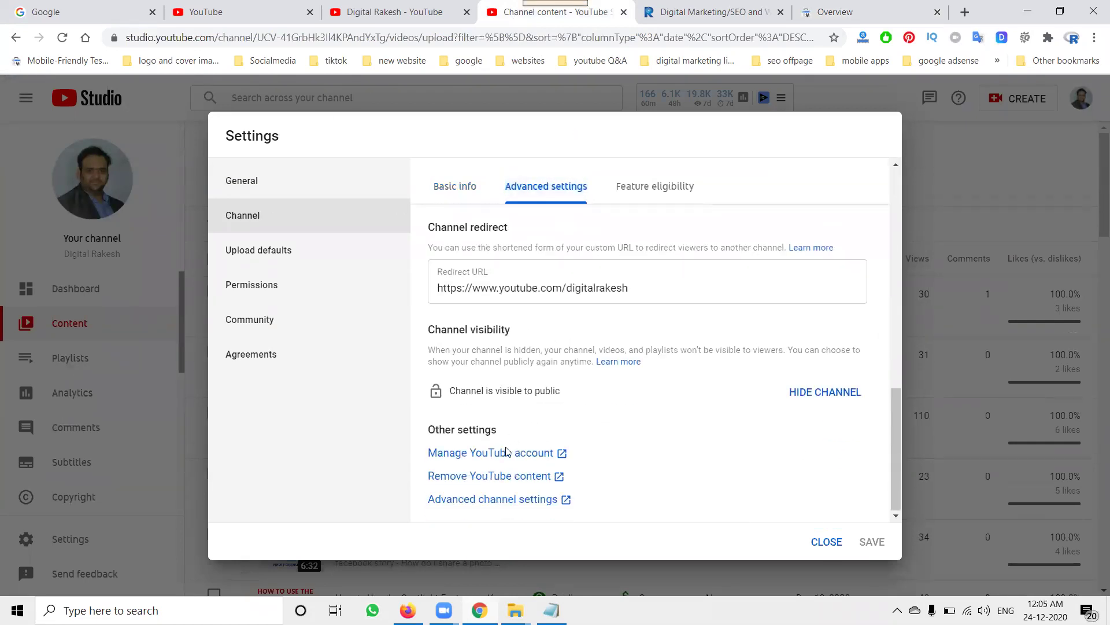
{"action": "left_click", "coordinate": [496, 501]}
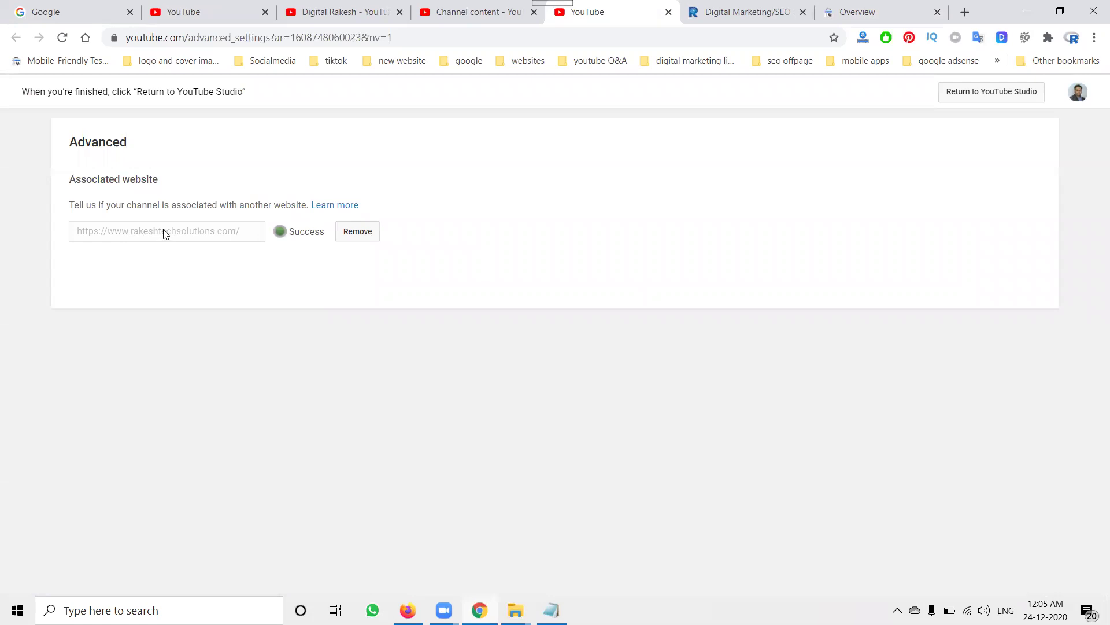
{"action": "left_click", "coordinate": [360, 238]}
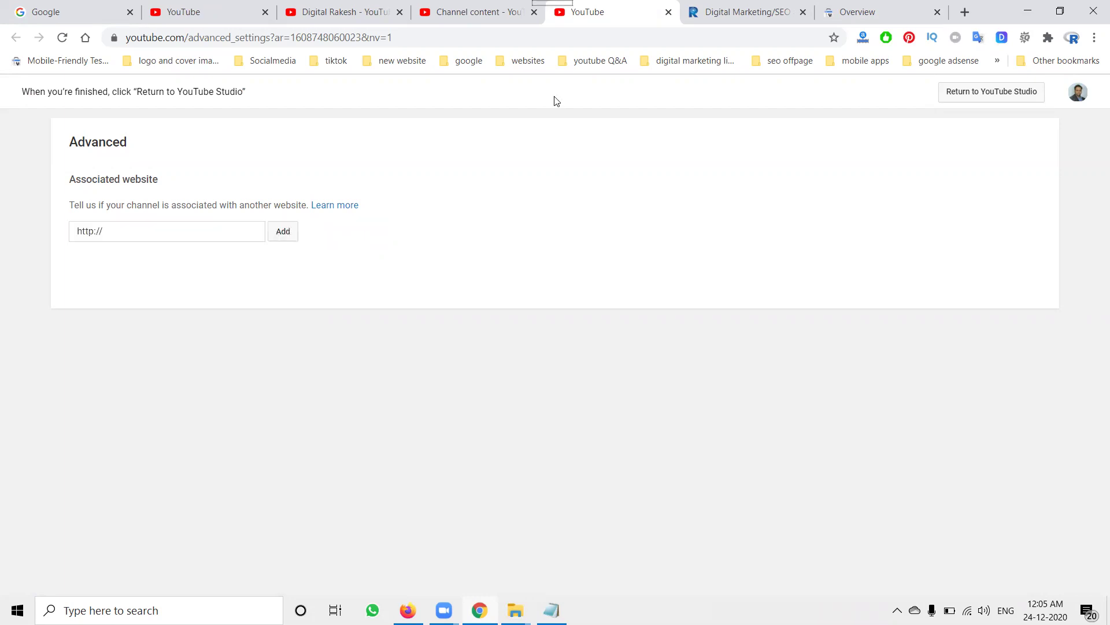
{"action": "left_click", "coordinate": [743, 10]}
{"action": "left_click", "coordinate": [366, 40]}
{"action": "key", "text": "ctrl+c"}
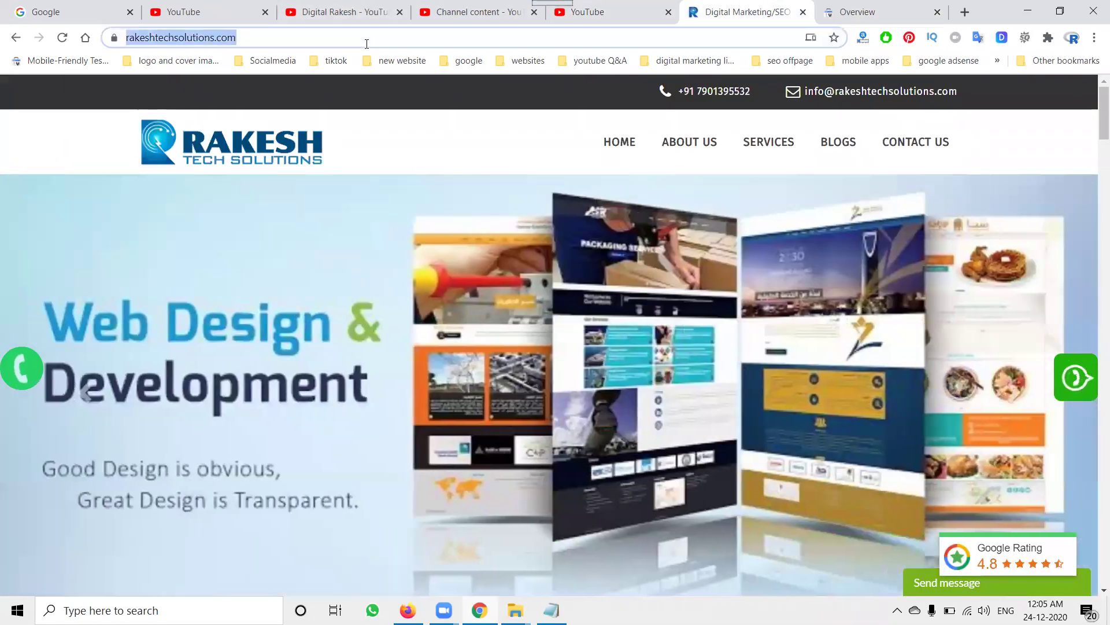
{"action": "left_click", "coordinate": [594, 13]}
{"action": "left_click", "coordinate": [196, 230]}
{"action": "key", "text": "ctrl+v"}
{"action": "left_click", "coordinate": [289, 230]}
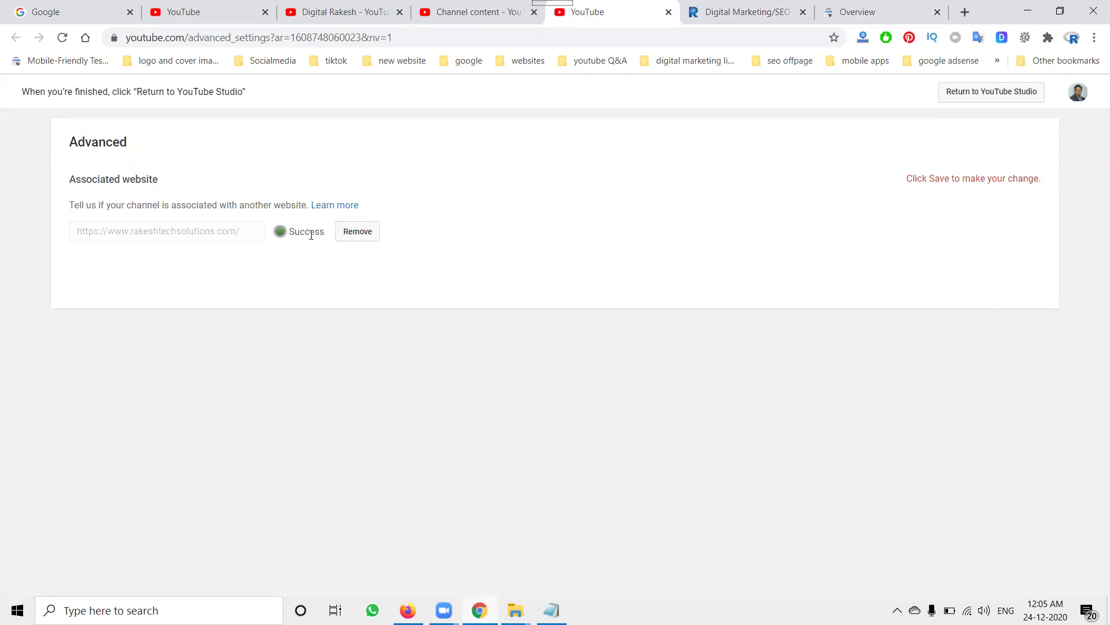
{"action": "left_click", "coordinate": [870, 8]}
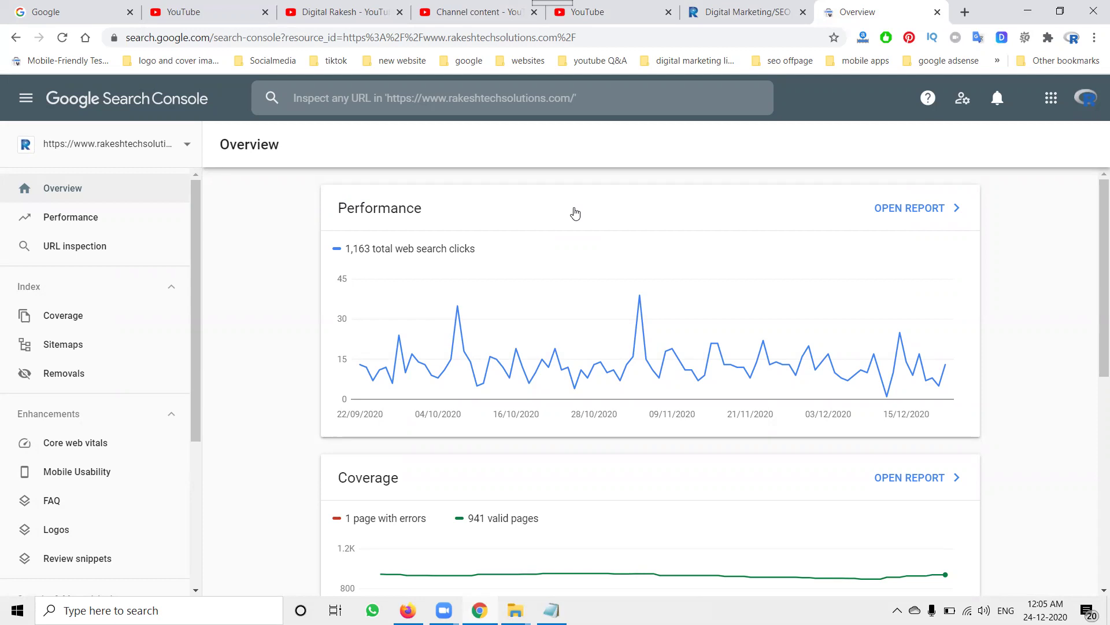
Step: Return to the YouTube Studio tab with the channel settings dialog
{"action": "left_click", "coordinate": [493, 10]}
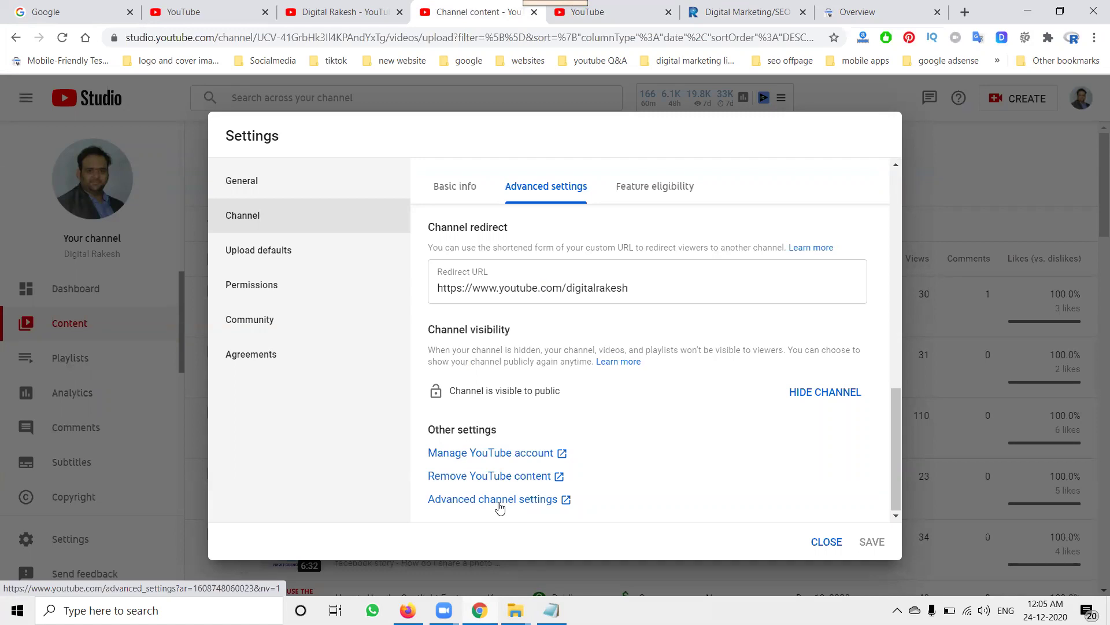
Step: Close settings and the extra tab, then open the SEO Course video's end screen editor
{"action": "left_click", "coordinate": [817, 541]}
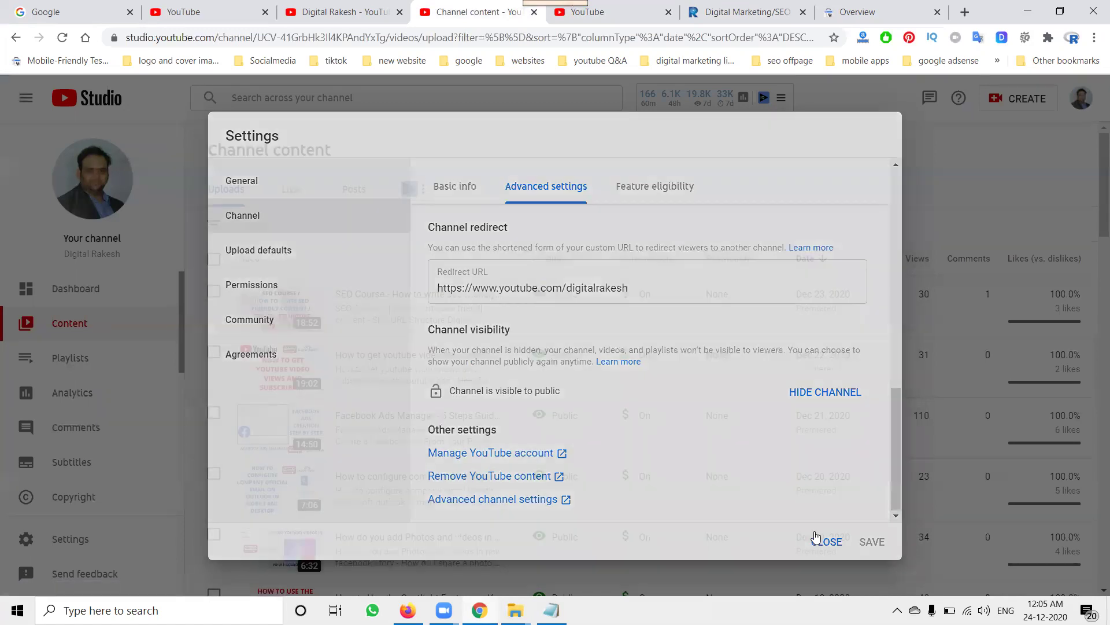
{"action": "left_click", "coordinate": [668, 13]}
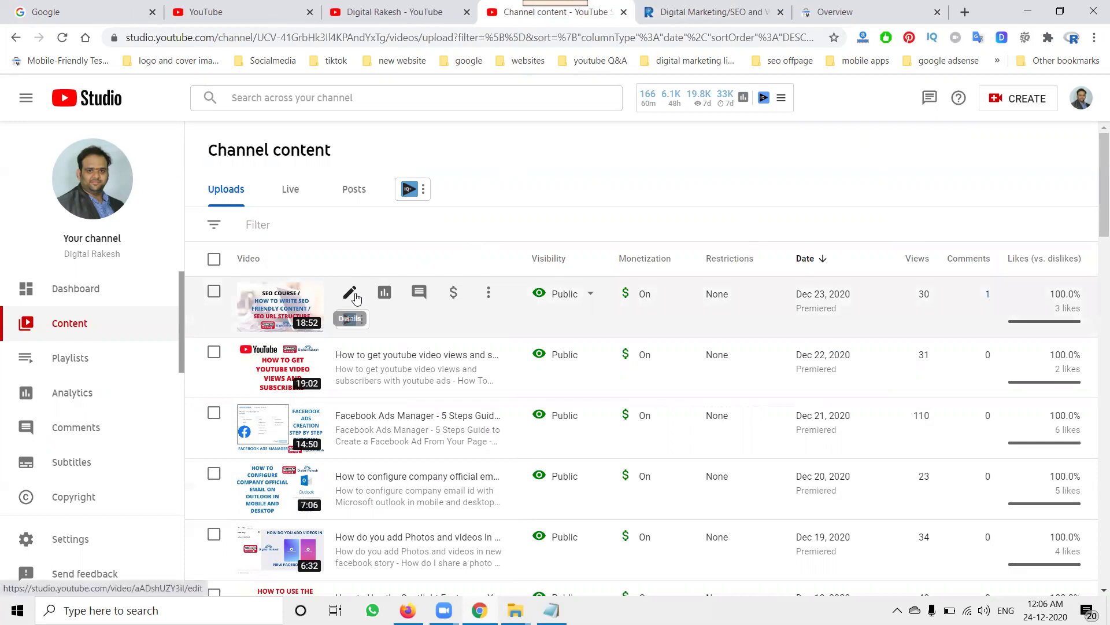
{"action": "left_click", "coordinate": [350, 294]}
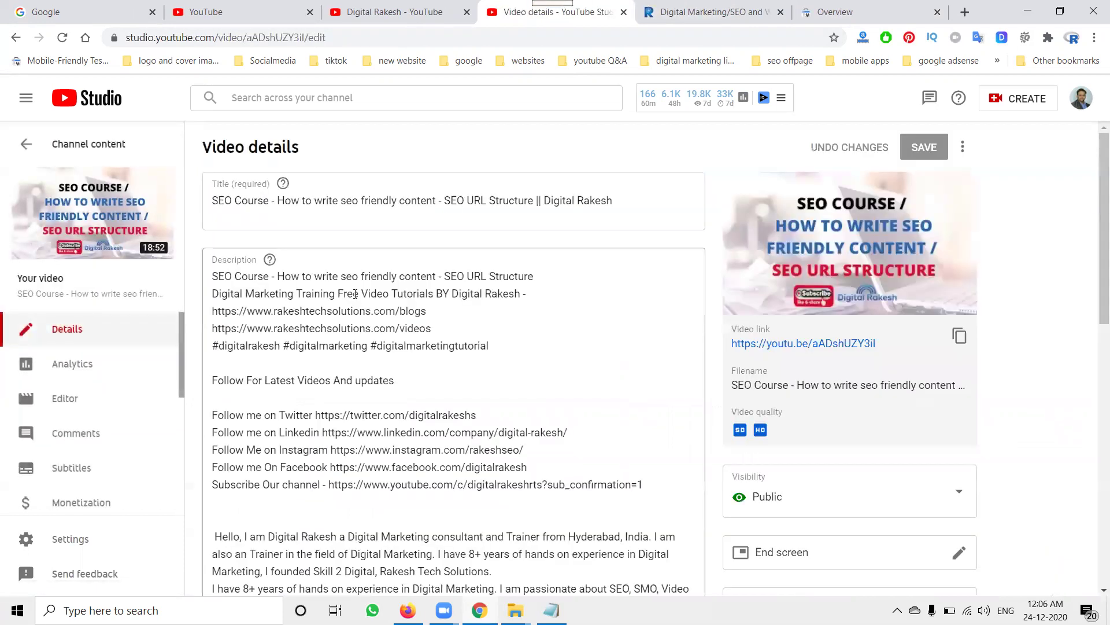
{"action": "scroll", "coordinate": [1069, 292], "scroll_direction": "down", "scroll_amount": 4}
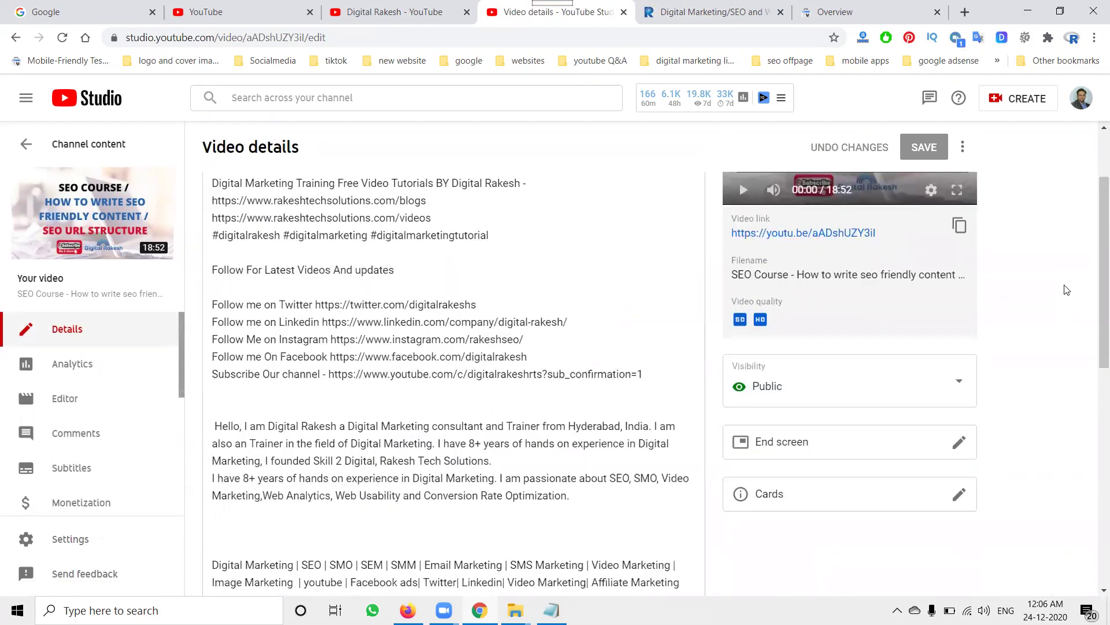
{"action": "scroll", "coordinate": [1016, 396], "scroll_direction": "down", "scroll_amount": 4}
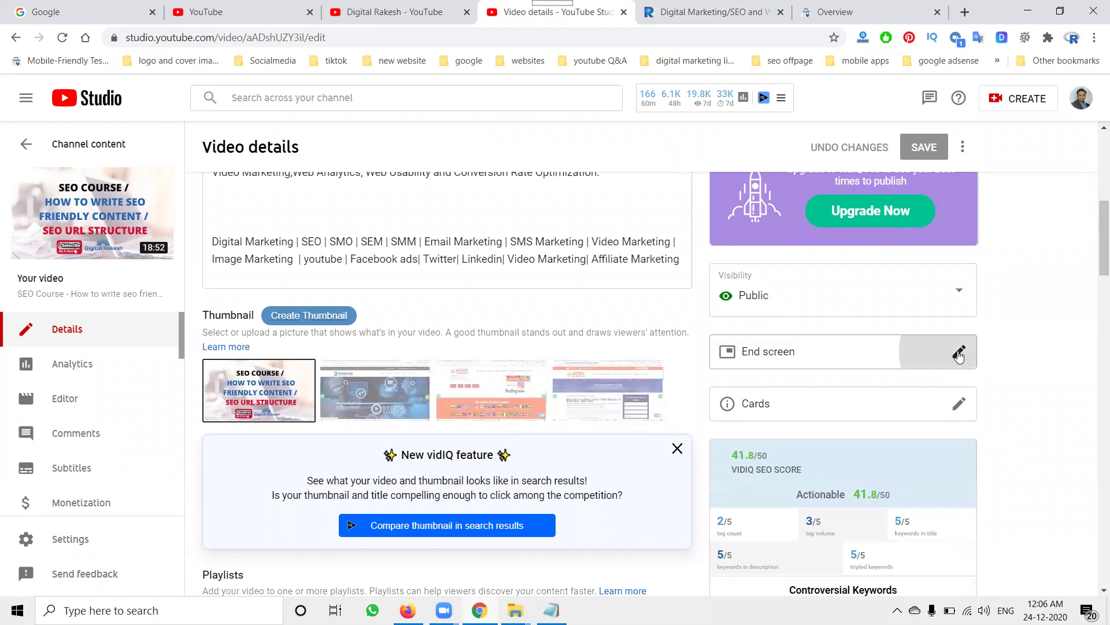
{"action": "left_click", "coordinate": [958, 353]}
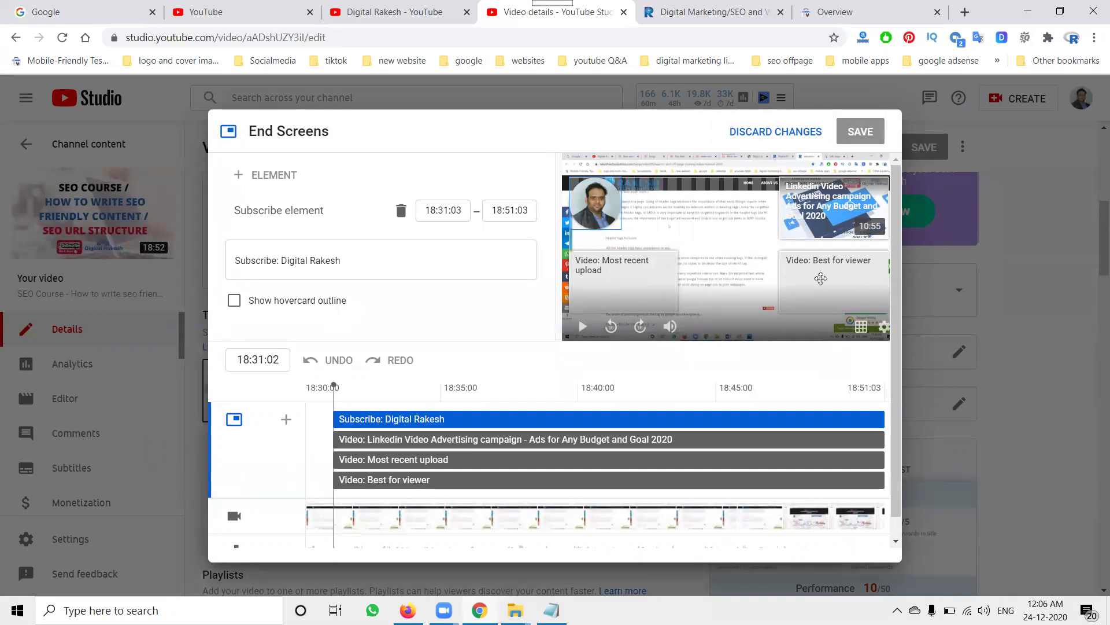
Step: Delete the Most recent upload end screen element and add a Link element
{"action": "left_click", "coordinate": [656, 280]}
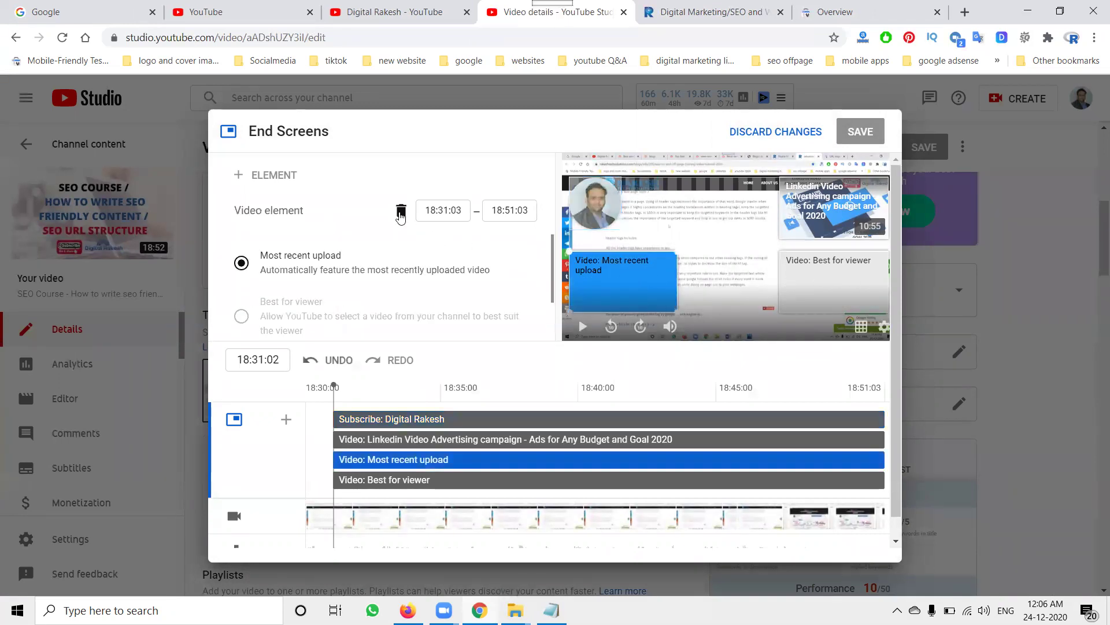
{"action": "left_click", "coordinate": [401, 213]}
{"action": "left_click", "coordinate": [276, 174]}
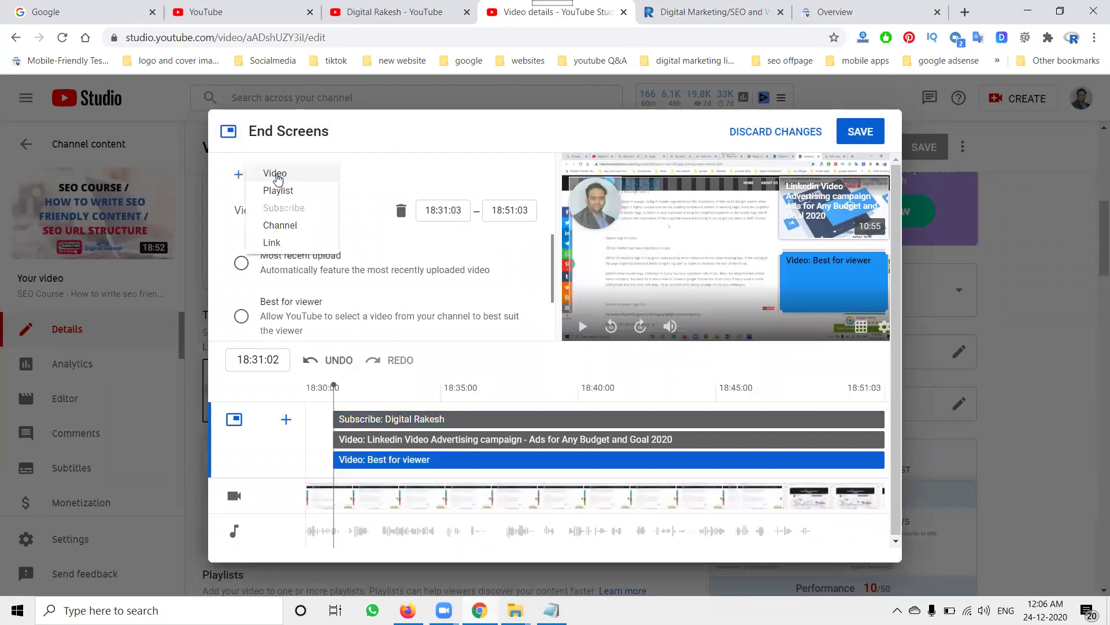
{"action": "left_click", "coordinate": [271, 243]}
{"action": "left_click", "coordinate": [711, 11]}
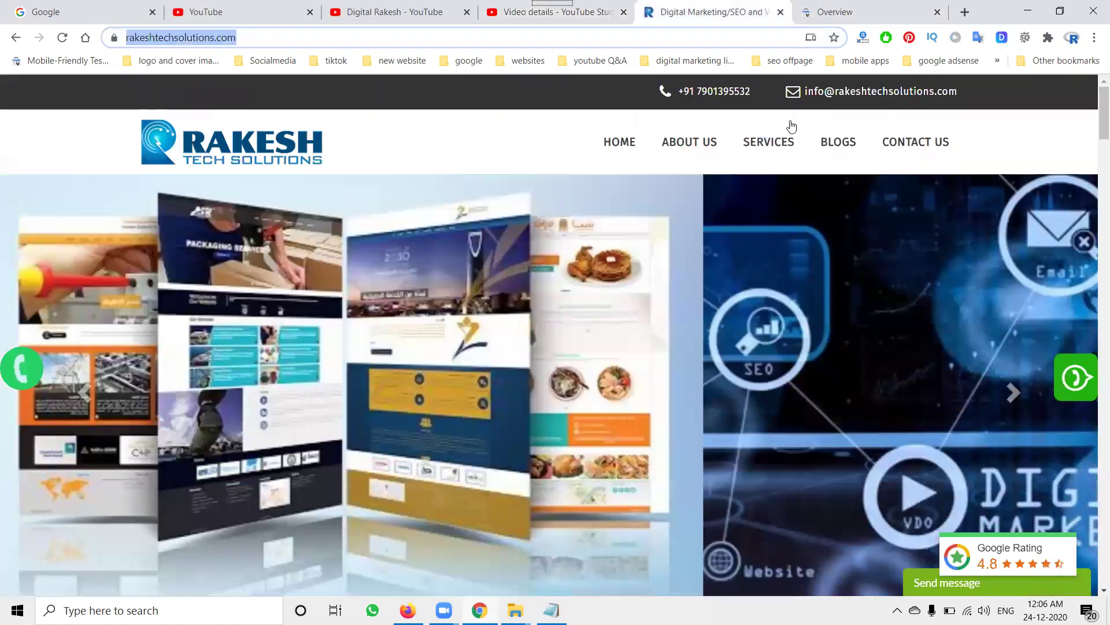
{"action": "left_click", "coordinate": [836, 142]}
{"action": "left_click", "coordinate": [330, 35]}
{"action": "key", "text": "ctrl+c"}
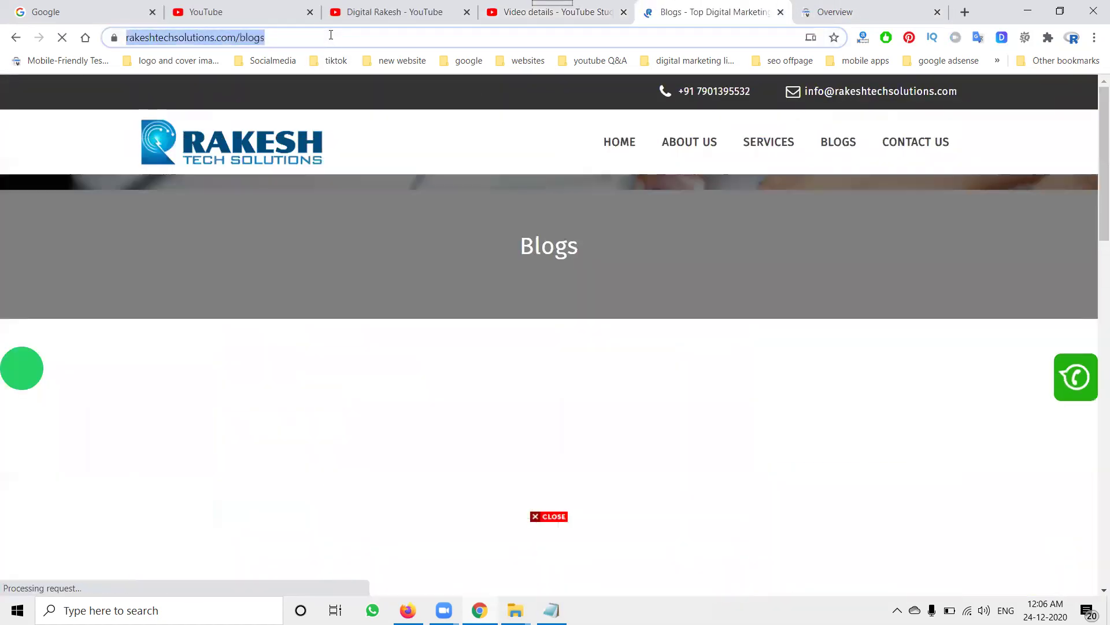
{"action": "left_click", "coordinate": [552, 12]}
{"action": "left_click", "coordinate": [361, 348]}
{"action": "key", "text": "ctrl+v"}
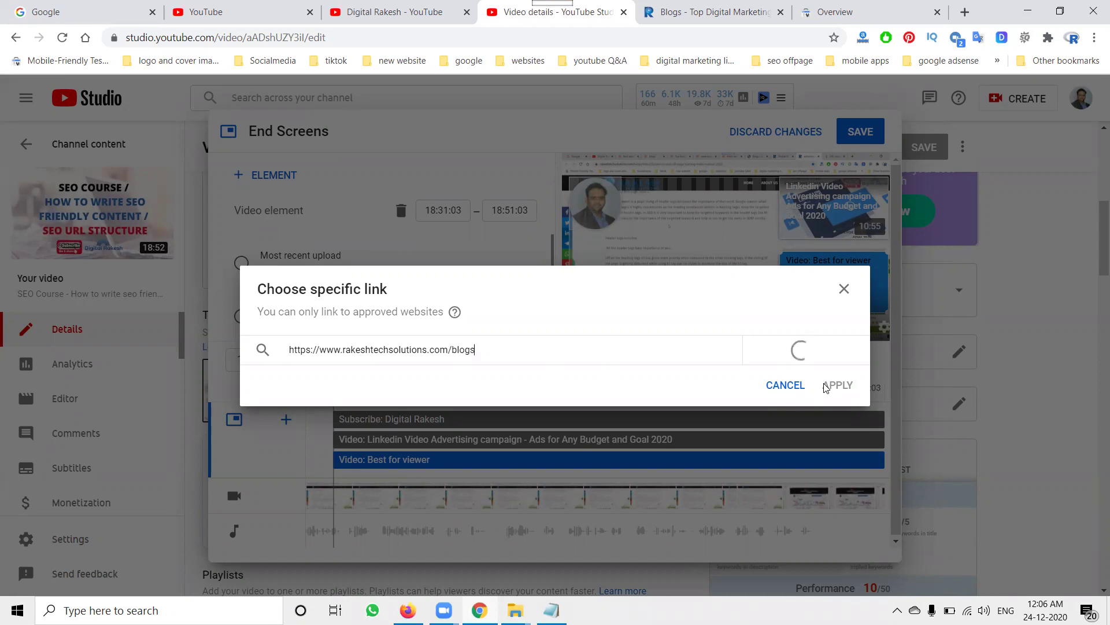
{"action": "left_click", "coordinate": [826, 386]}
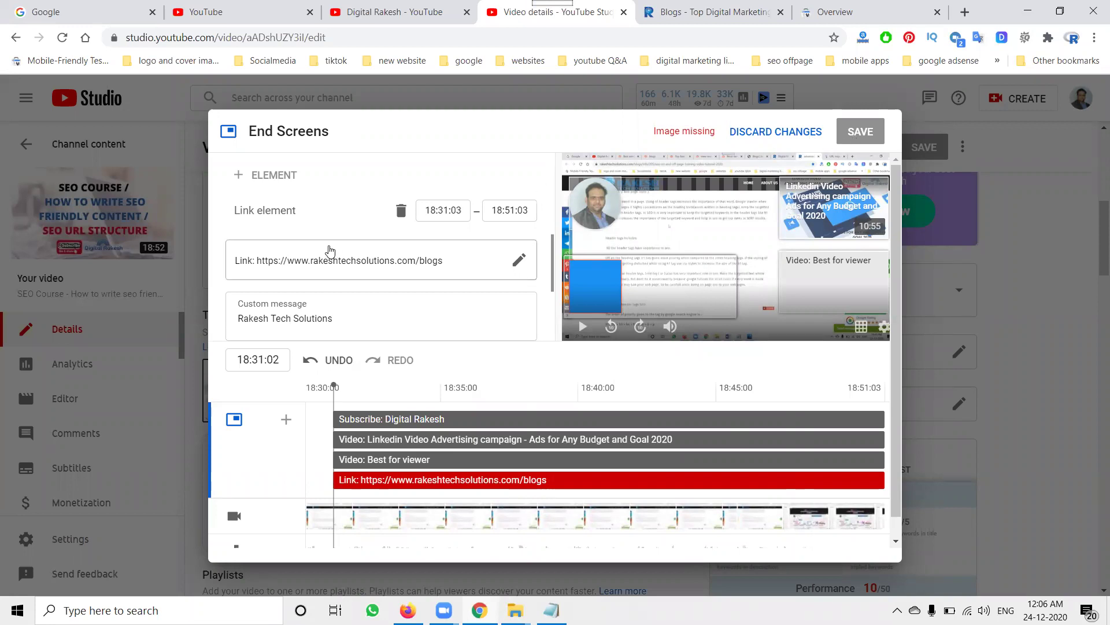
Step: Upload image 0 from E:\Rakesh Tech Solutions\rts services 2020 as the link image
{"action": "scroll", "coordinate": [330, 255], "scroll_direction": "down", "scroll_amount": 1}
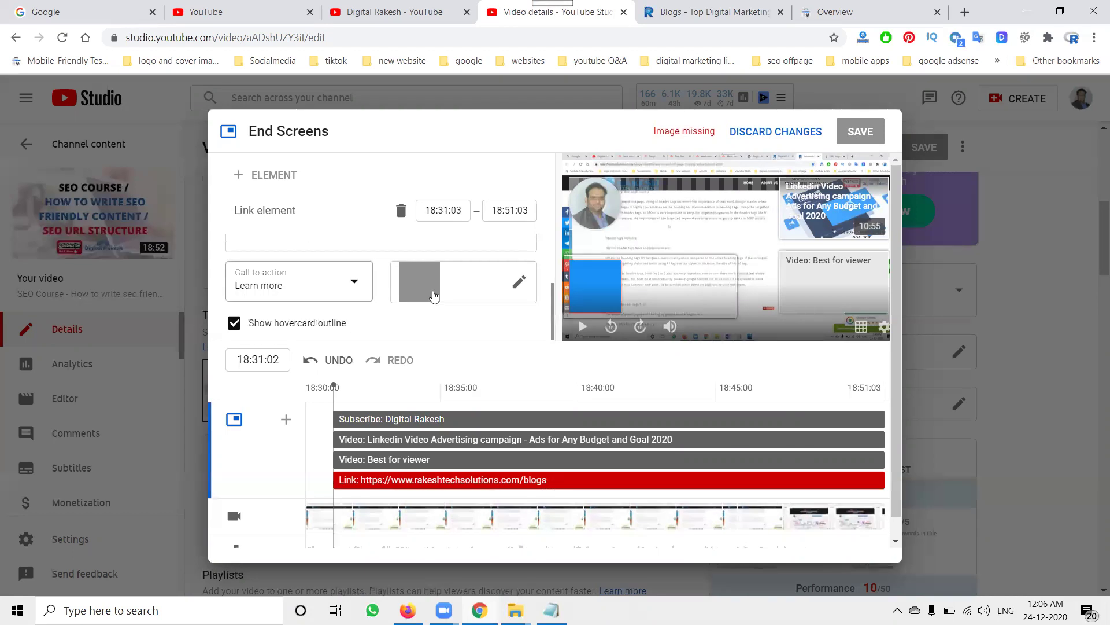
{"action": "left_click", "coordinate": [519, 284]}
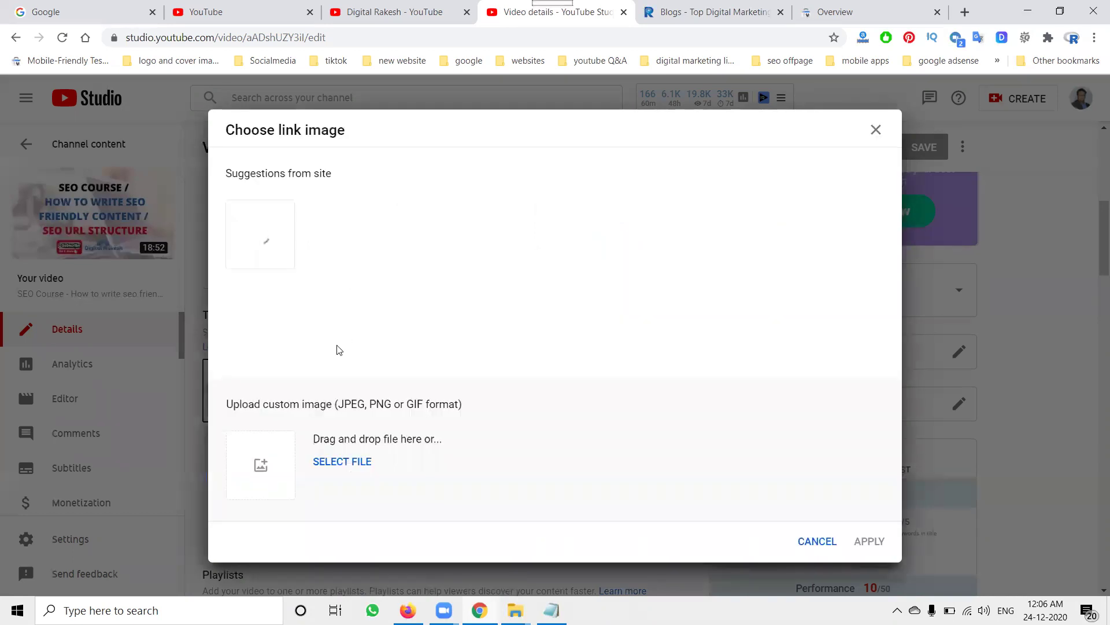
{"action": "left_click", "coordinate": [338, 463]}
{"action": "left_click", "coordinate": [69, 303]}
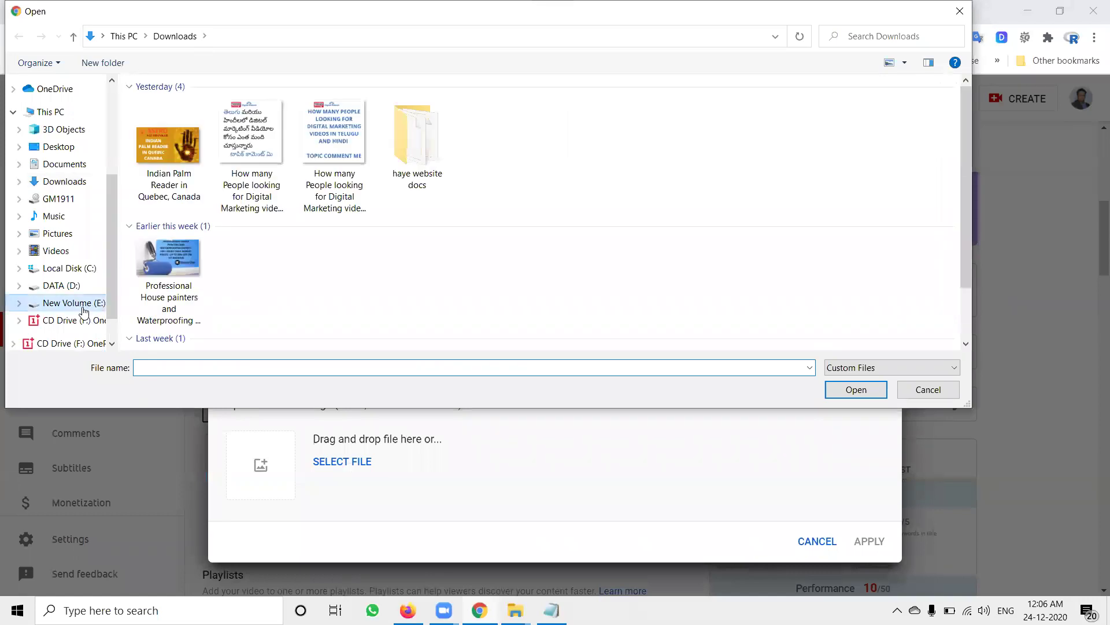
{"action": "double_click", "coordinate": [905, 127]}
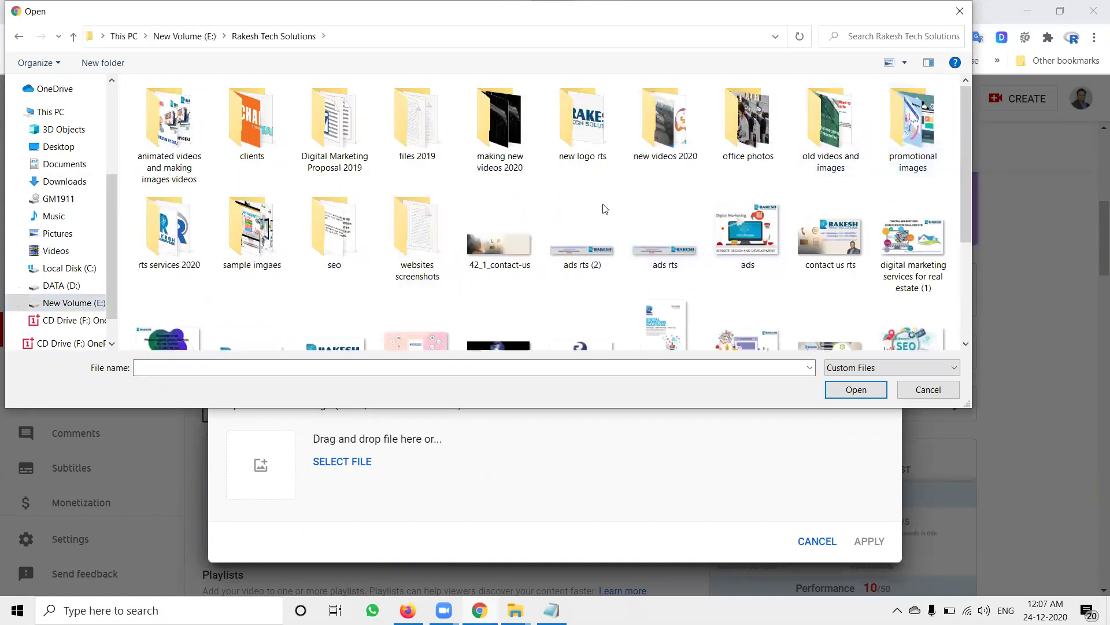
{"action": "scroll", "coordinate": [602, 207], "scroll_direction": "down", "scroll_amount": 1}
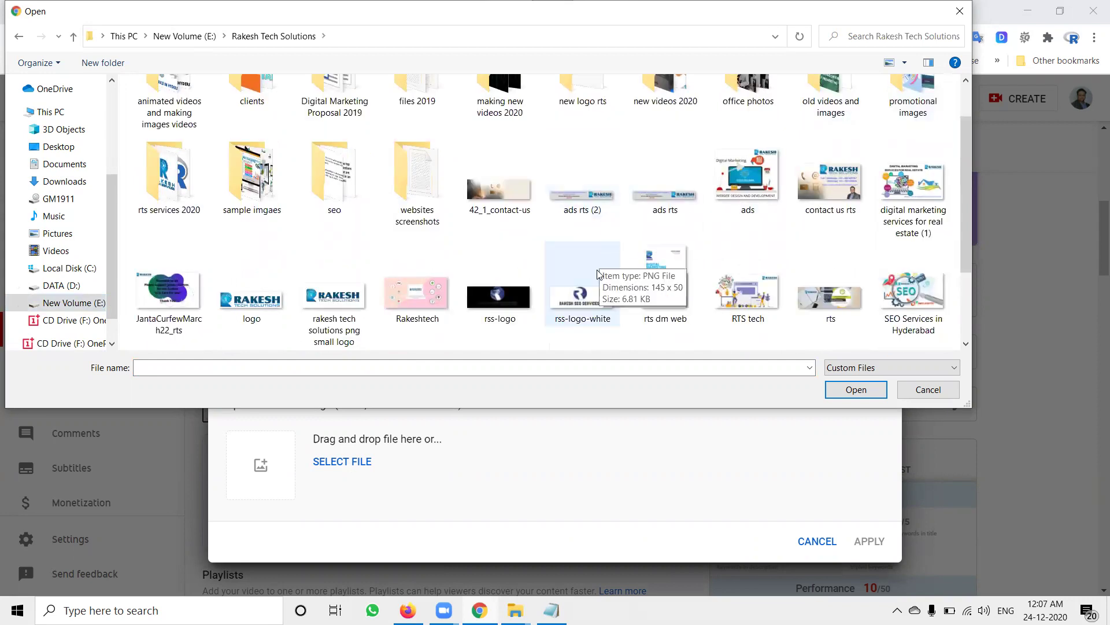
{"action": "scroll", "coordinate": [624, 207], "scroll_direction": "up", "scroll_amount": 1}
{"action": "double_click", "coordinate": [615, 134]}
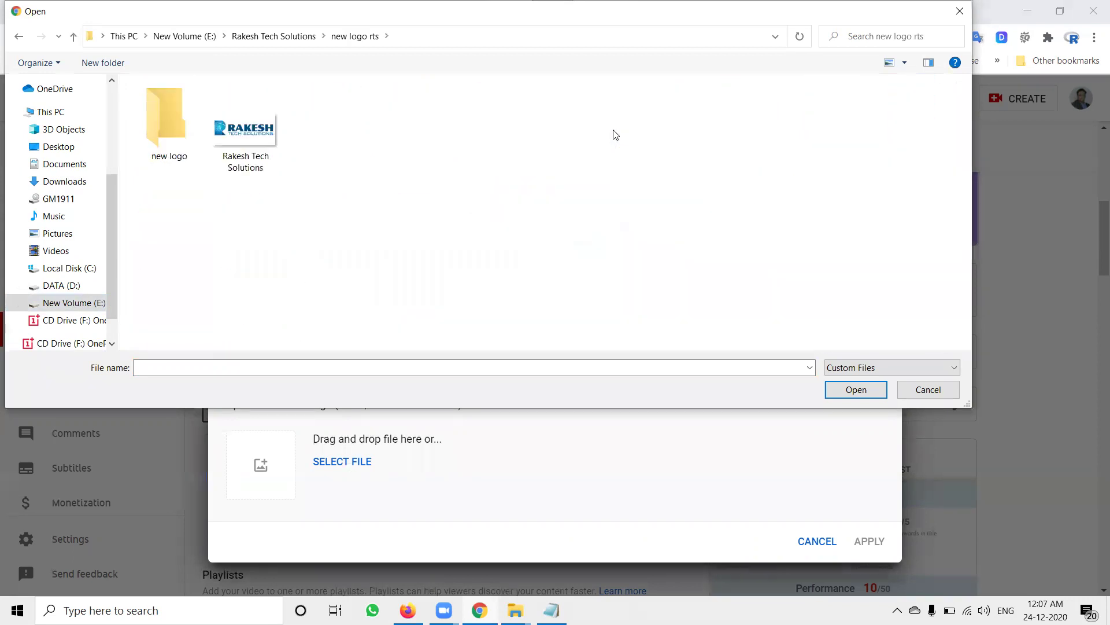
{"action": "left_click", "coordinate": [276, 37]}
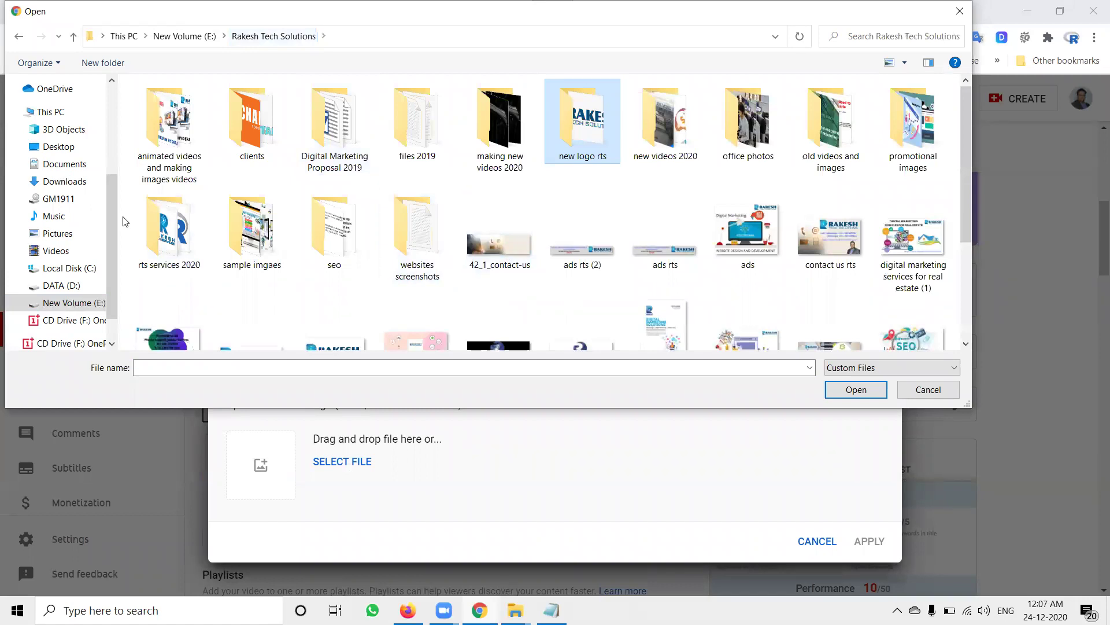
{"action": "double_click", "coordinate": [152, 227]}
{"action": "double_click", "coordinate": [688, 112]}
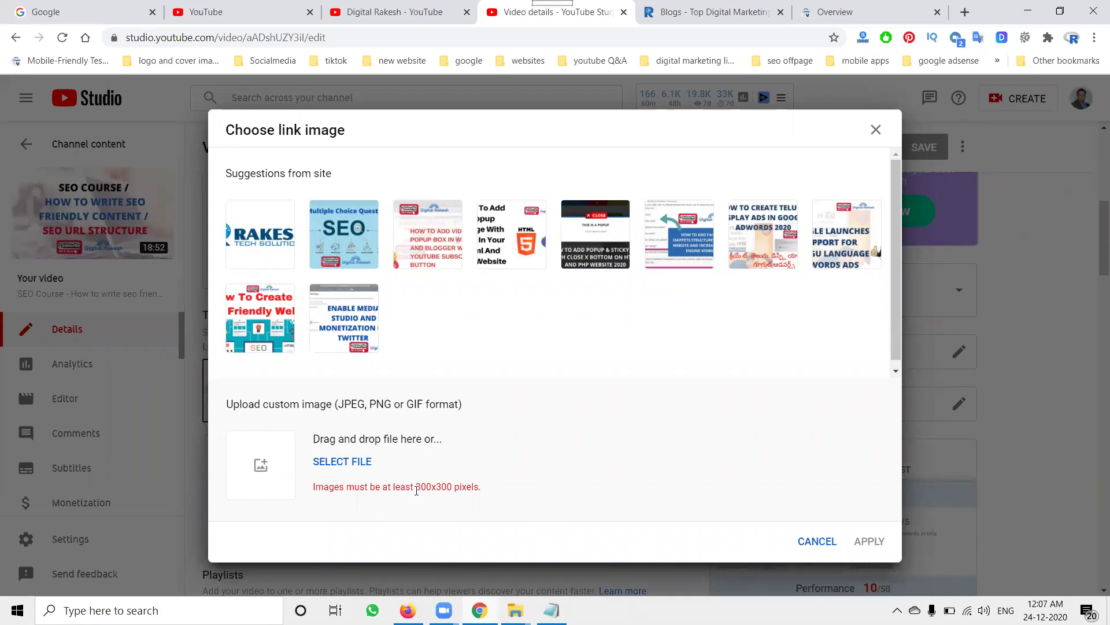
Step: Use the first site-suggested logo as the link image and save the end screen
{"action": "left_click", "coordinate": [350, 464]}
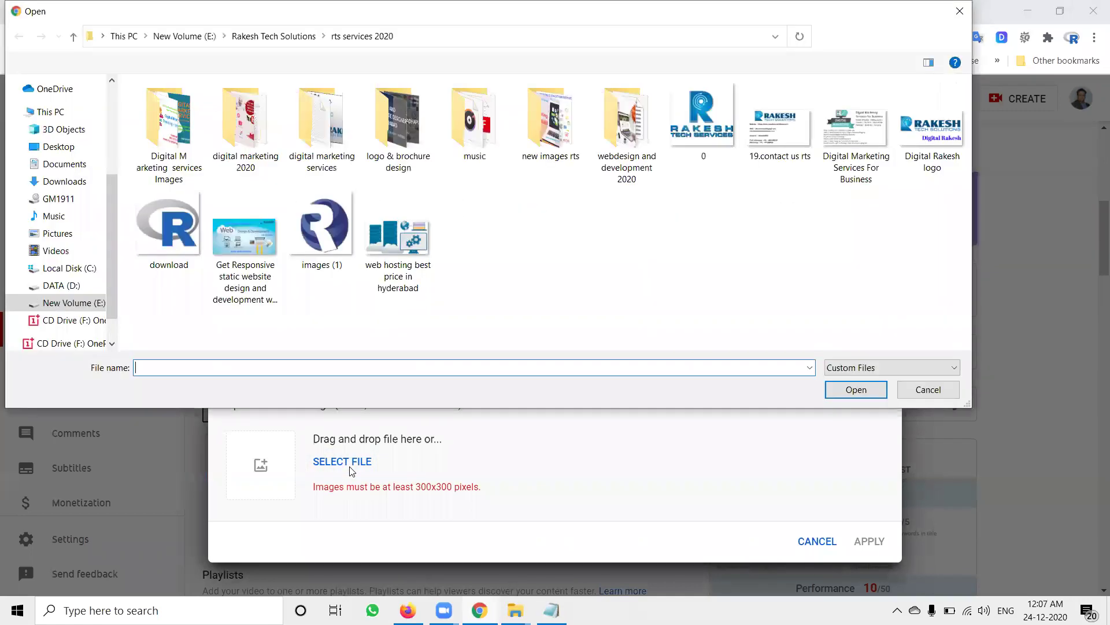
{"action": "mouse_move", "coordinate": [715, 137]}
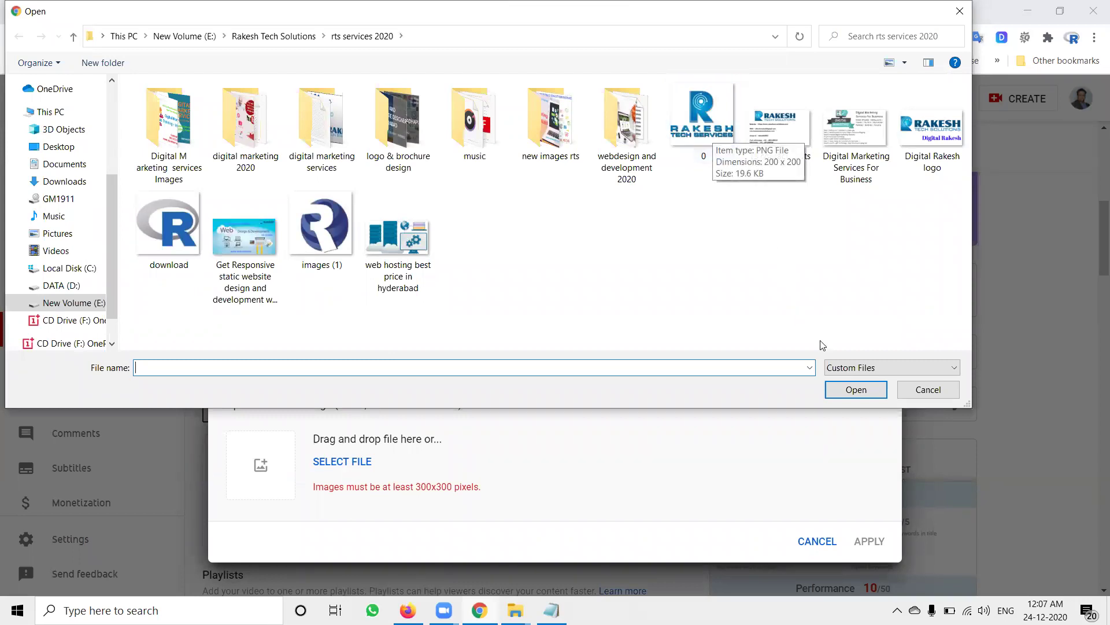
{"action": "left_click", "coordinate": [920, 390]}
{"action": "left_click", "coordinate": [290, 239]}
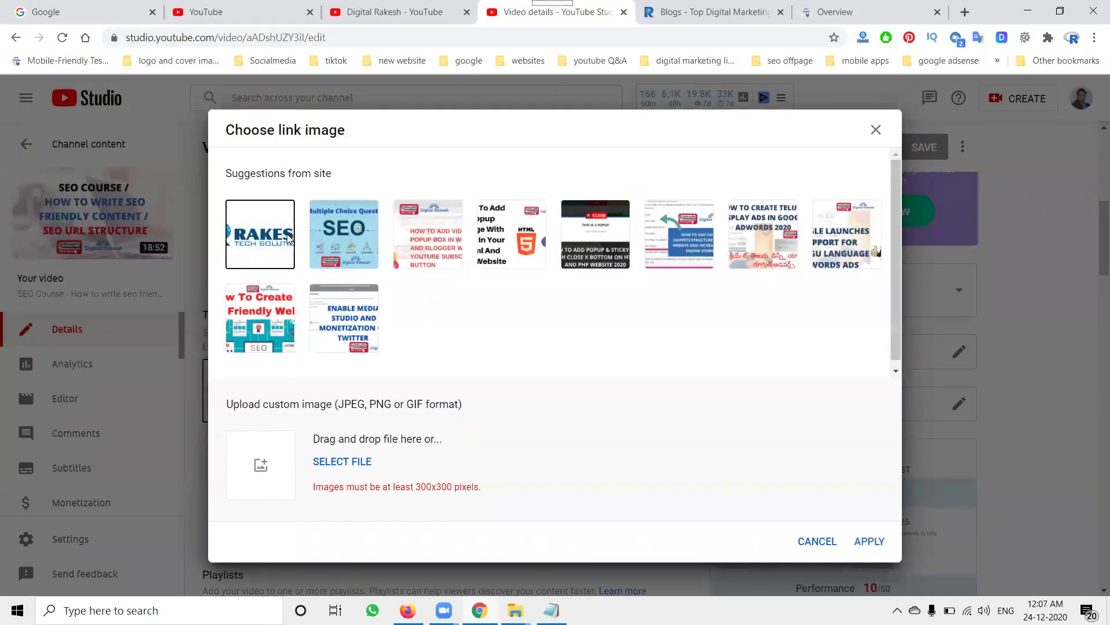
{"action": "left_click", "coordinate": [869, 540]}
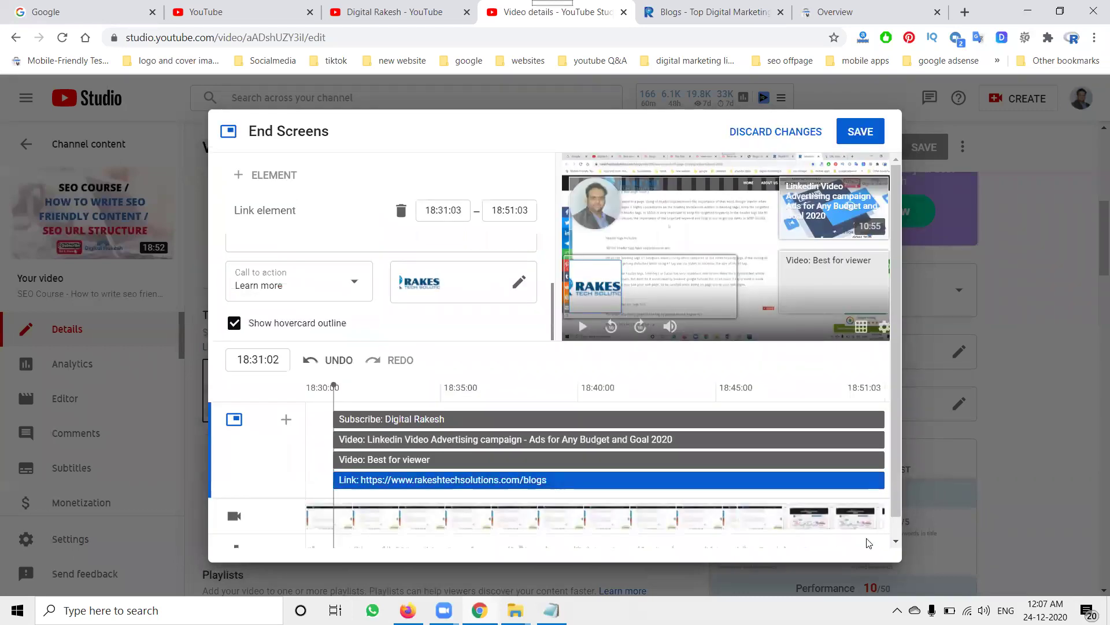
{"action": "left_click", "coordinate": [853, 133]}
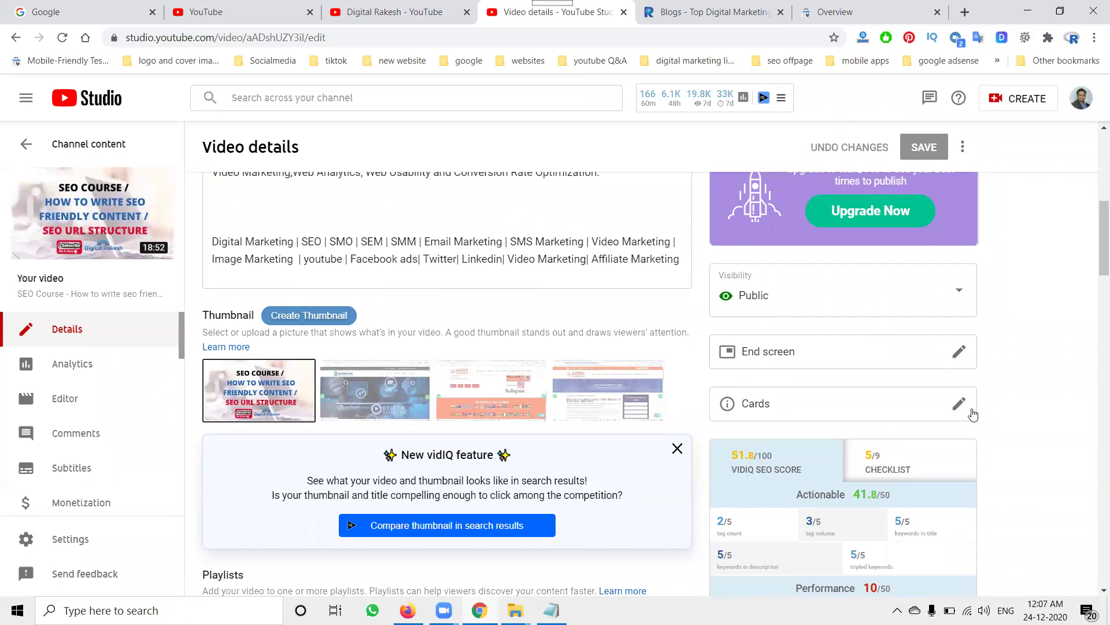
Step: Open the video's Cards editor and start adding a new card
{"action": "left_click", "coordinate": [959, 406]}
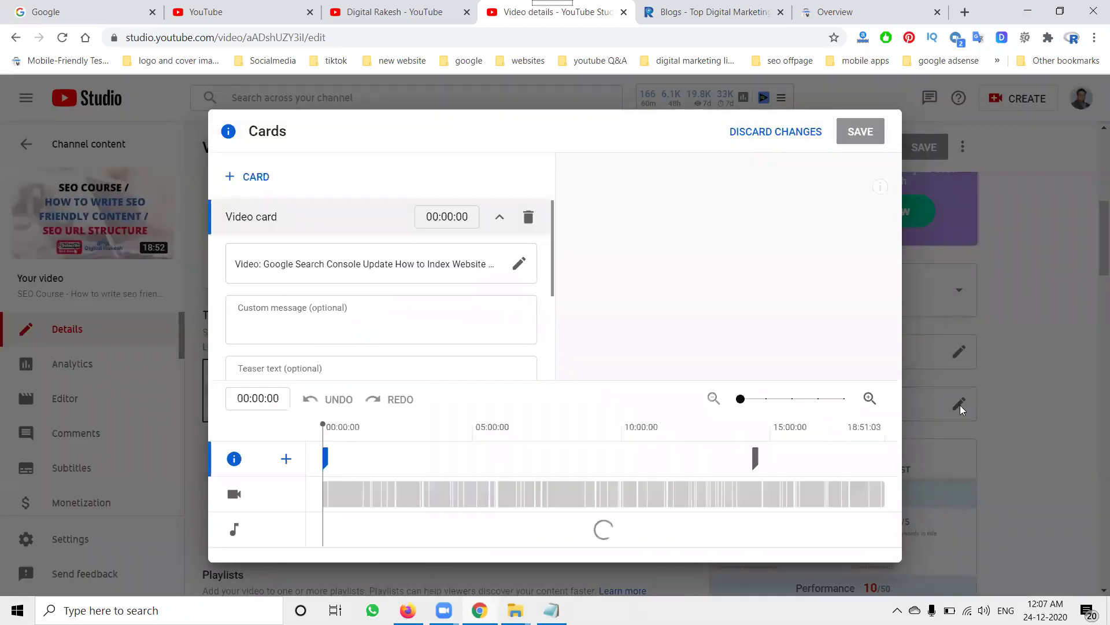
{"action": "left_click", "coordinate": [245, 177]}
{"action": "left_click", "coordinate": [244, 226]}
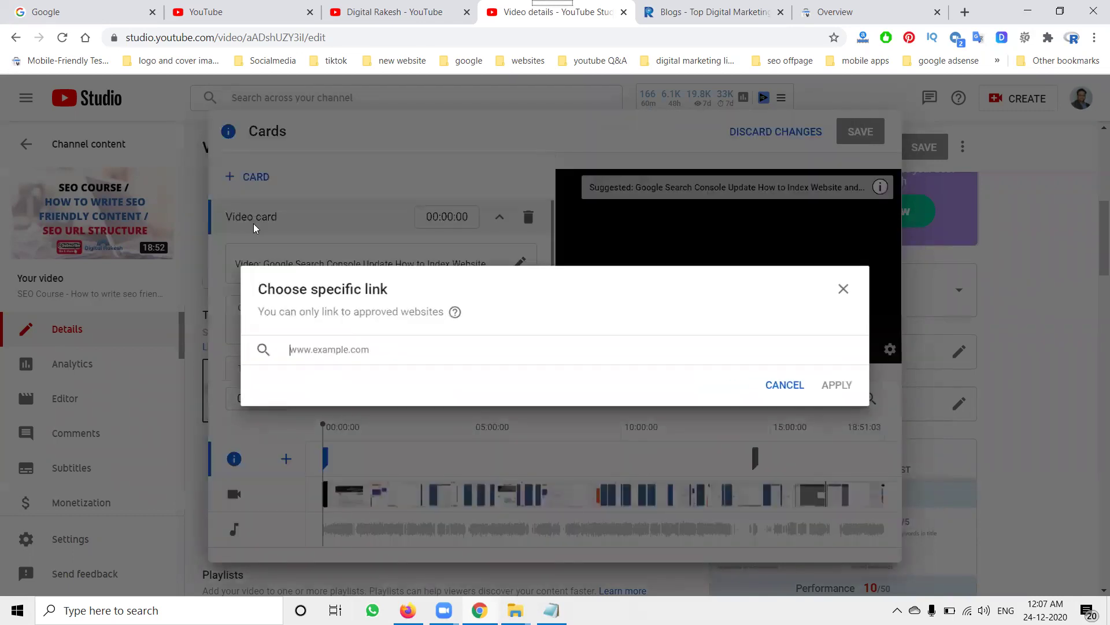
{"action": "left_click", "coordinate": [696, 7]}
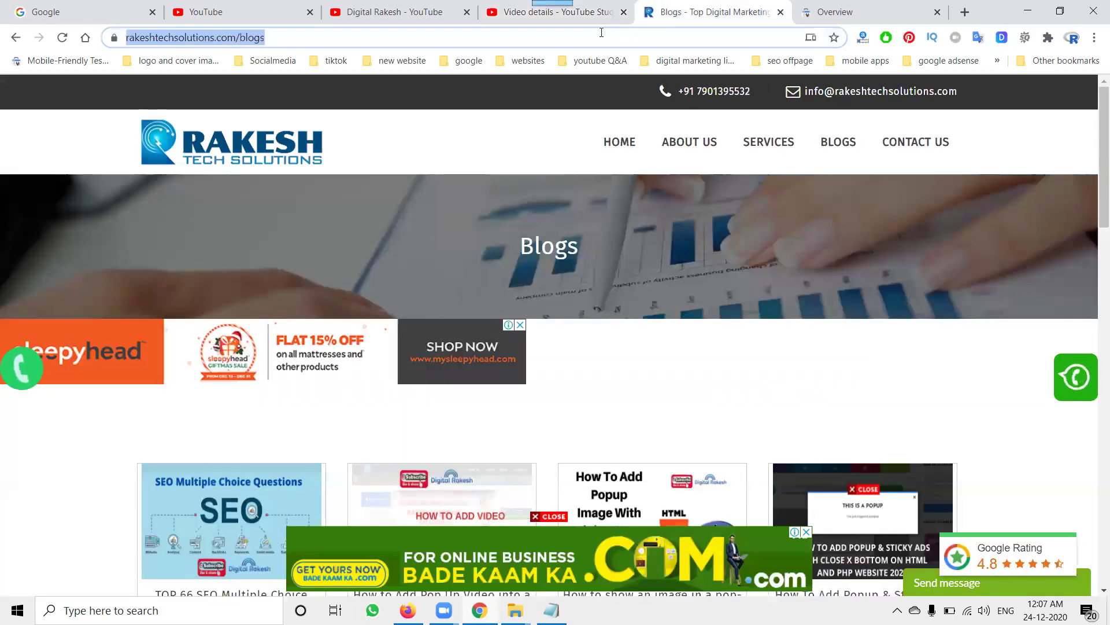
{"action": "left_click", "coordinate": [552, 11]}
{"action": "key", "text": "ctrl+v"}
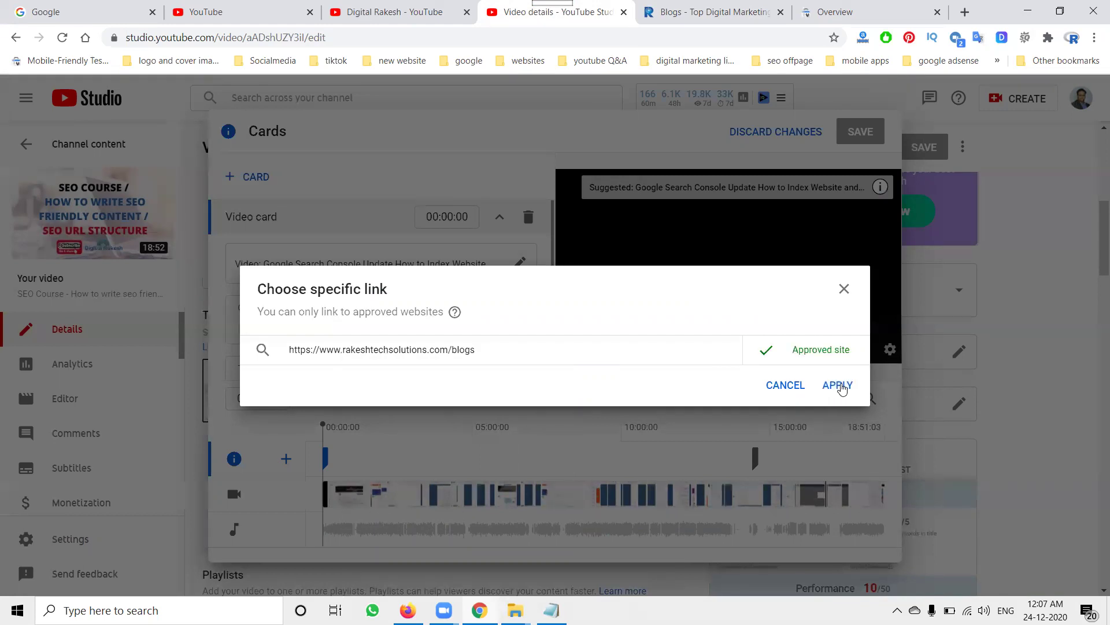
{"action": "left_click", "coordinate": [838, 385]}
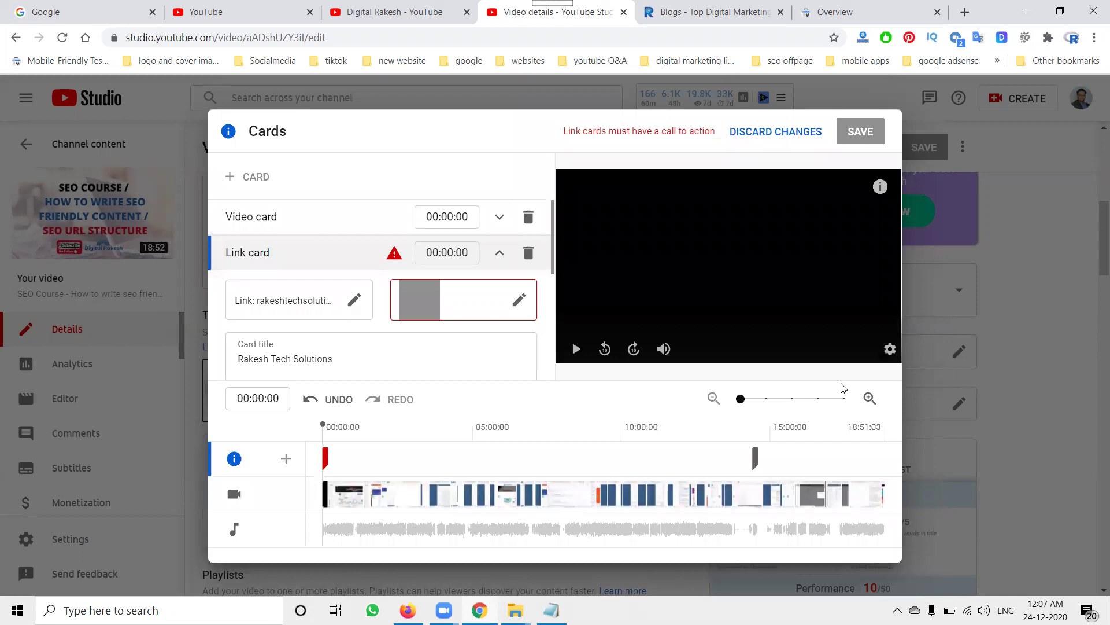
Step: Give the Rakesh Tech Solutions link card the first site-suggested company logo as its image
{"action": "left_click", "coordinate": [519, 299]}
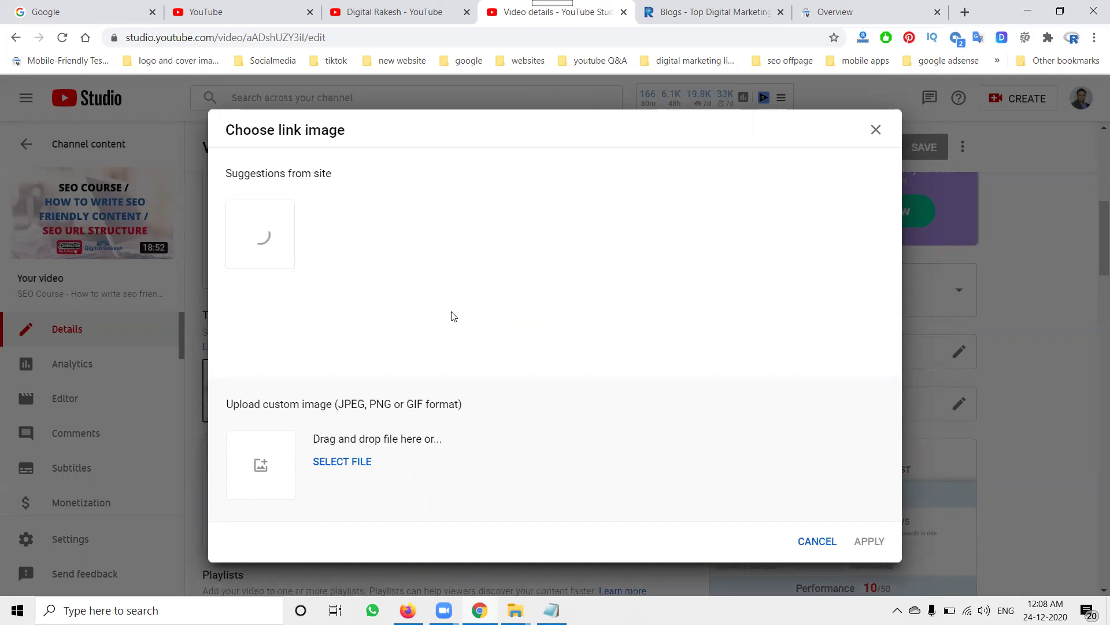
{"action": "left_click", "coordinate": [286, 255]}
{"action": "left_click", "coordinate": [879, 542]}
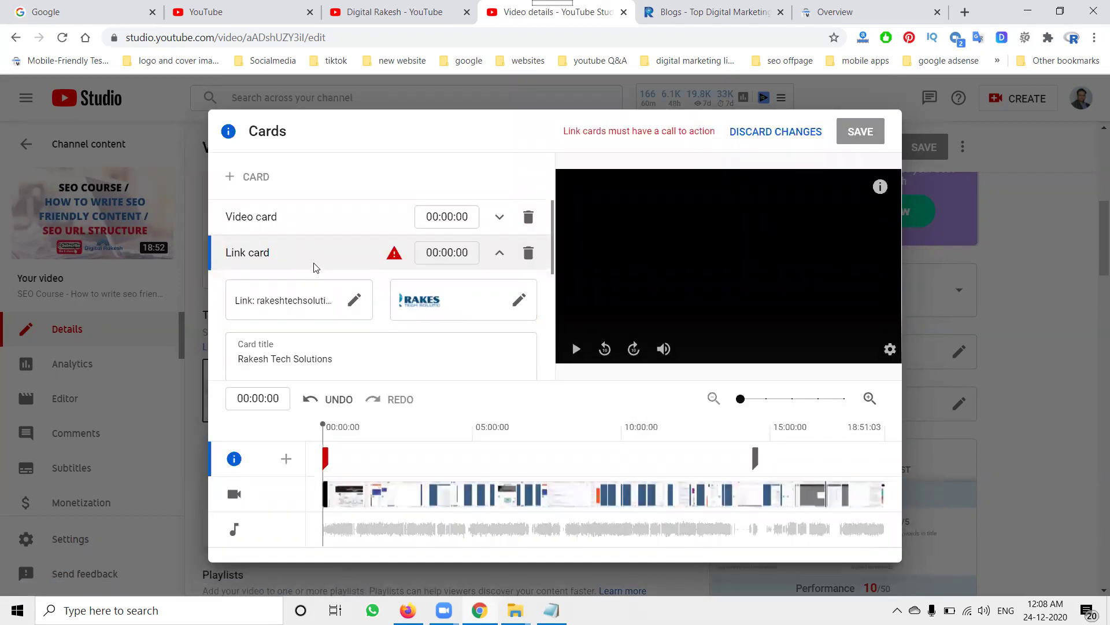
{"action": "scroll", "coordinate": [357, 320], "scroll_direction": "down", "scroll_amount": 3}
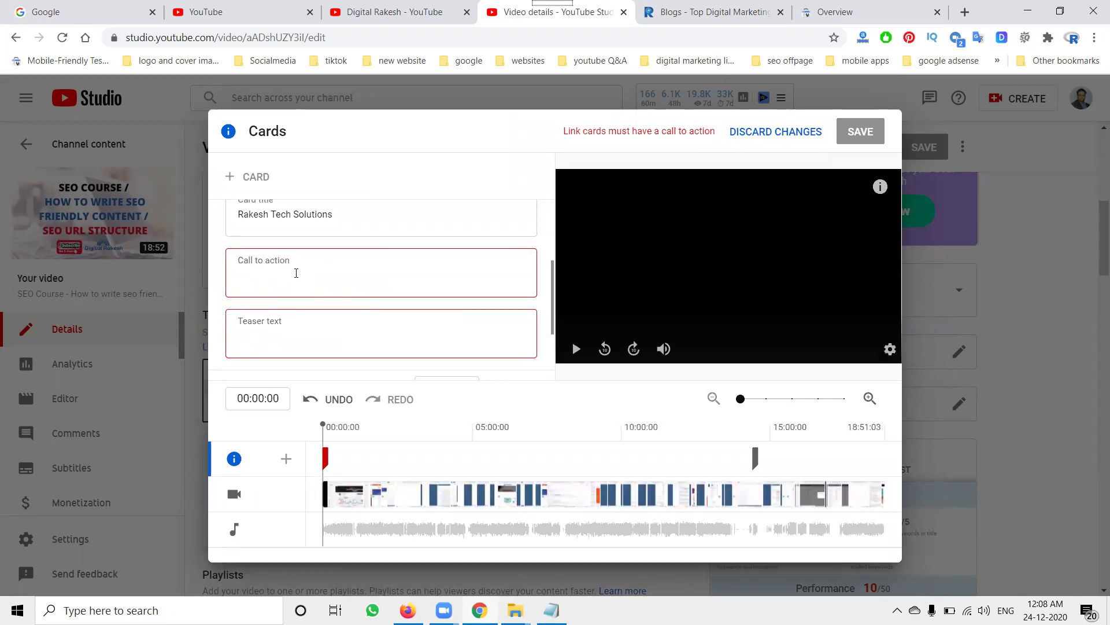
Step: Enter 'Learn Digital Marketing' as the link card's call to action and teaser, then save the cards
{"action": "type", "text": "Learn Digital Marketin"}
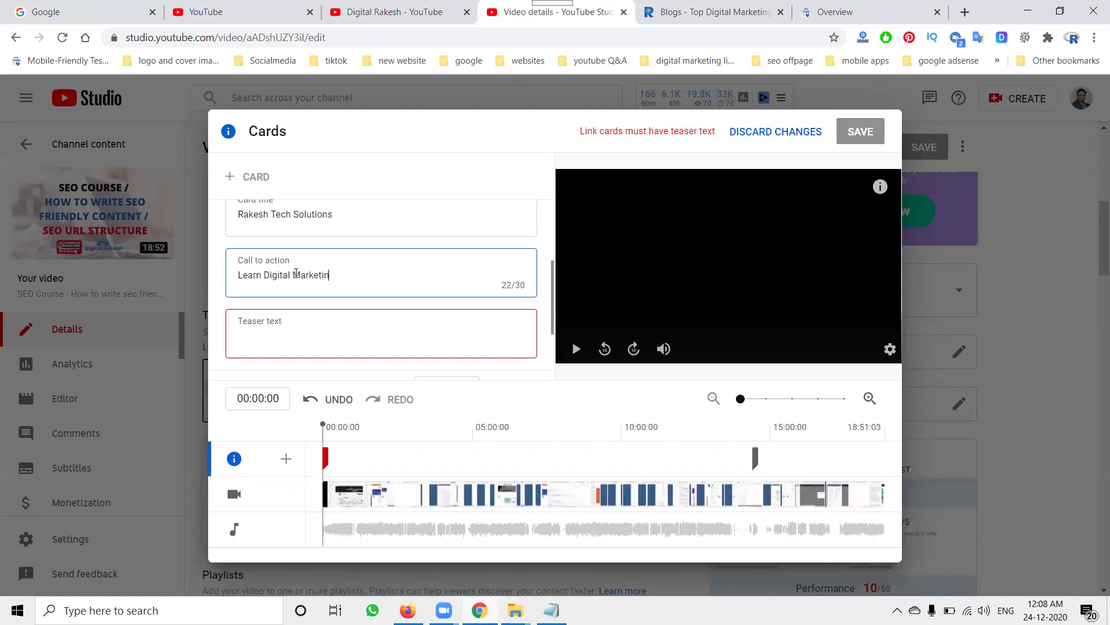
{"action": "triple_click", "coordinate": [294, 275]}
{"action": "key", "text": "ctrl+c"}
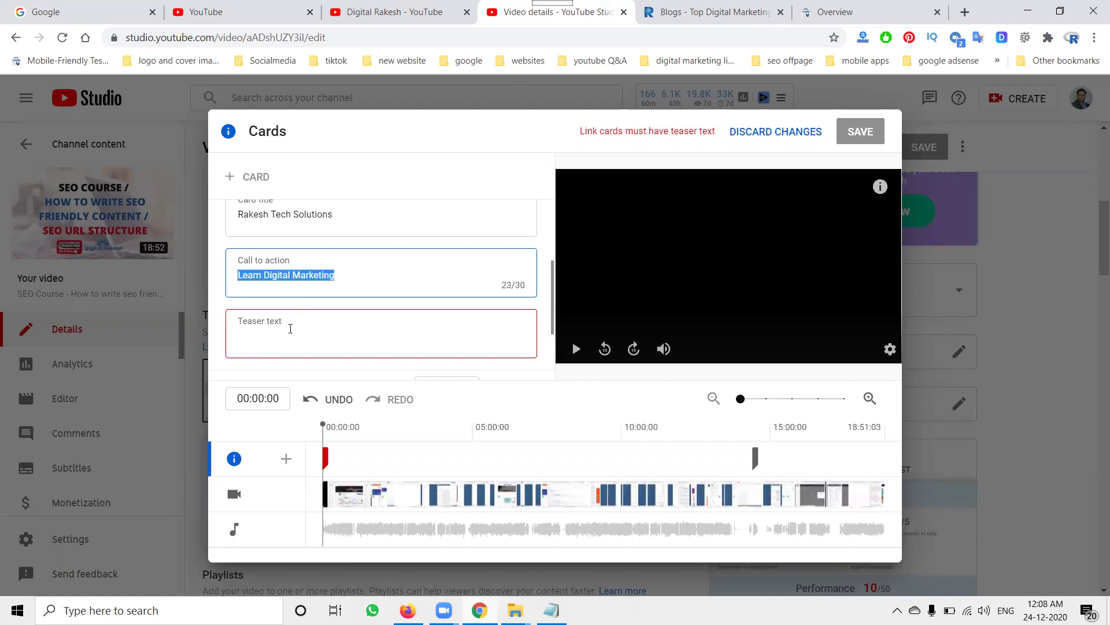
{"action": "left_click", "coordinate": [290, 328]}
{"action": "key", "text": "ctrl+v"}
{"action": "scroll", "coordinate": [317, 325], "scroll_direction": "down", "scroll_amount": 2}
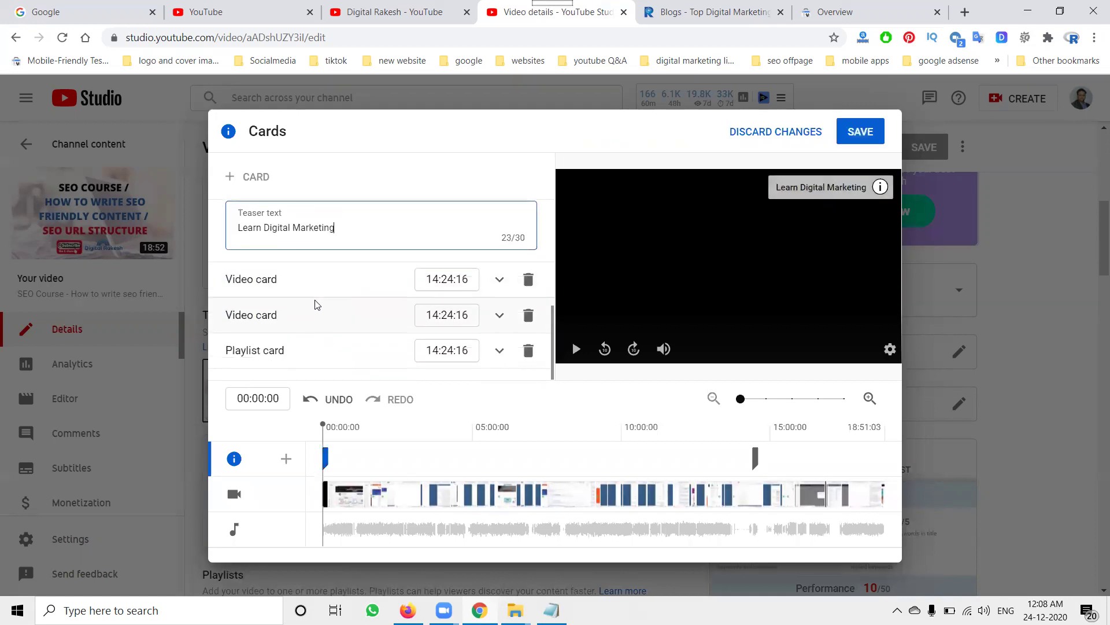
{"action": "scroll", "coordinate": [317, 305], "scroll_direction": "up", "scroll_amount": 4}
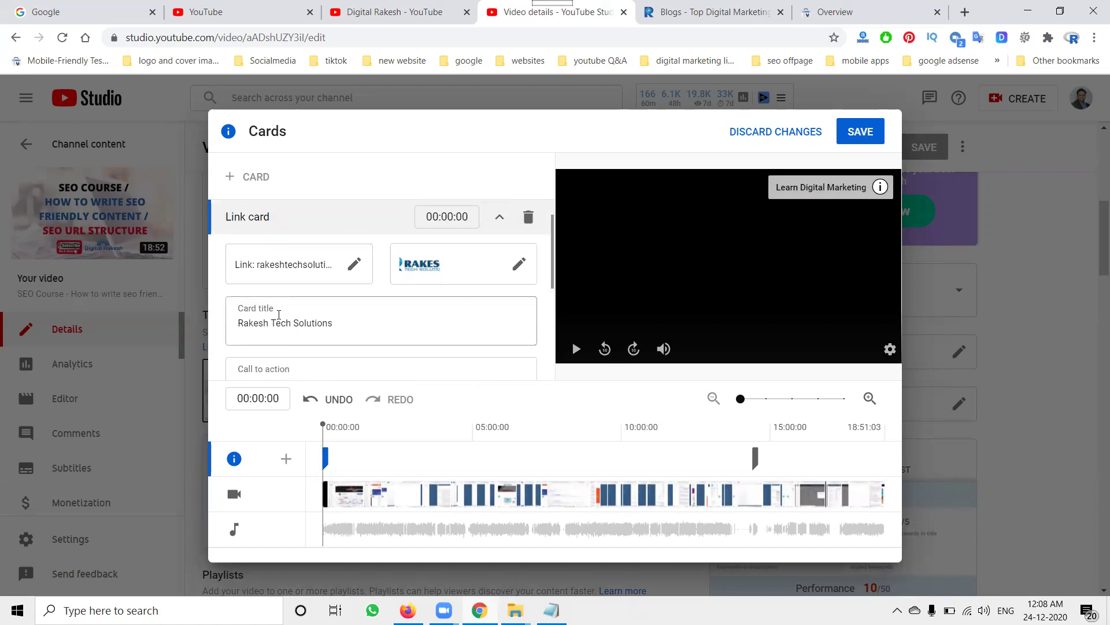
{"action": "scroll", "coordinate": [279, 315], "scroll_direction": "down", "scroll_amount": 1}
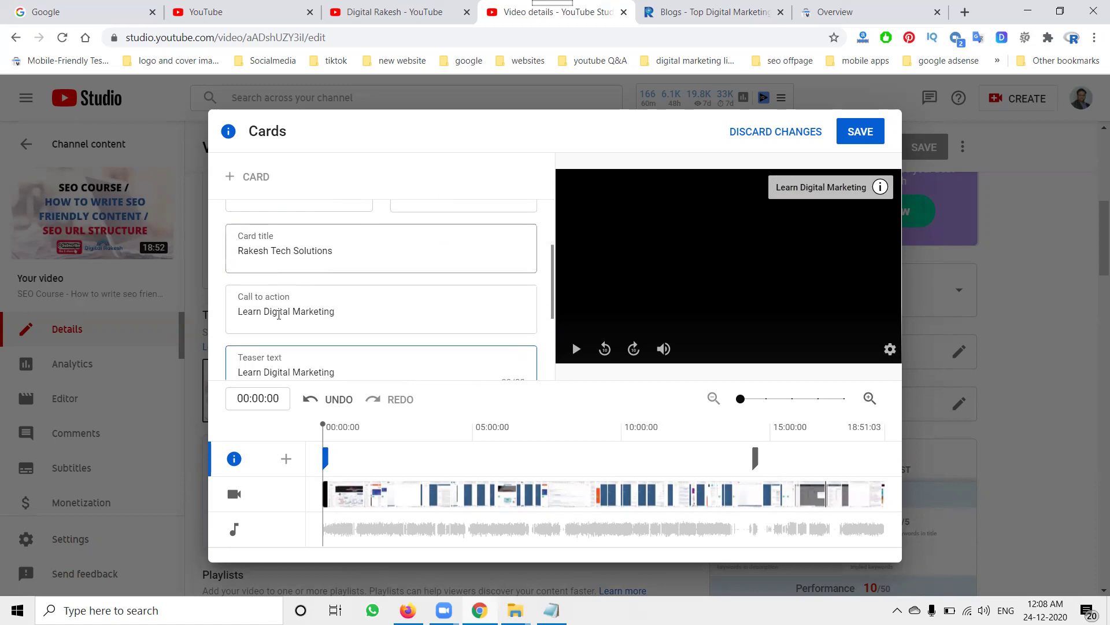
{"action": "left_click", "coordinate": [854, 136]}
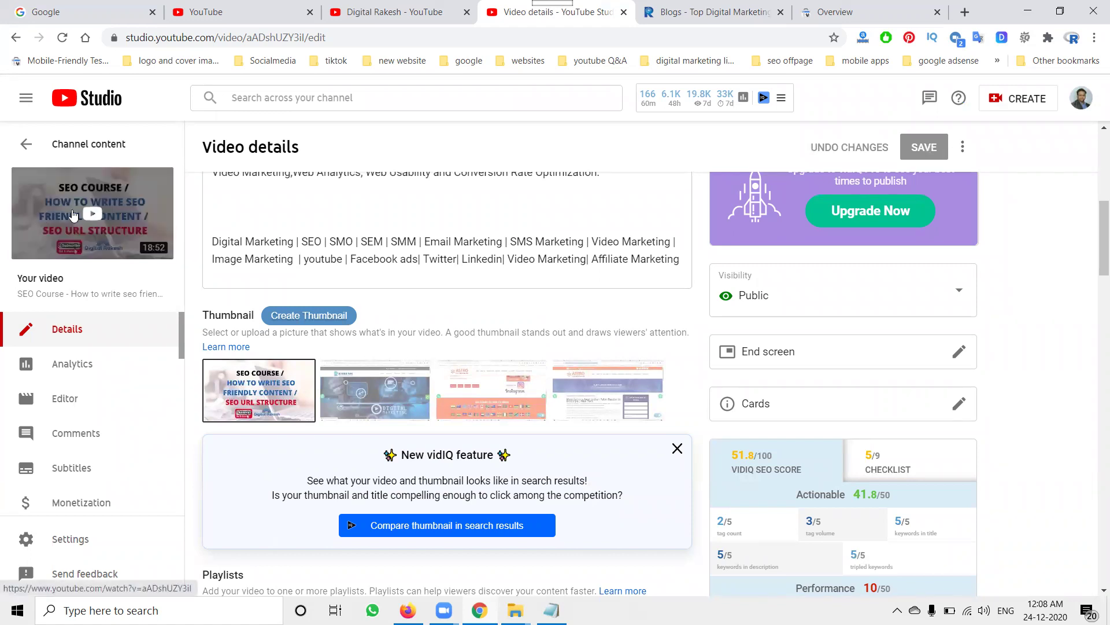
Step: Open the SEO Course video's public watch page, mute it and skip the ad
{"action": "left_click", "coordinate": [90, 220]}
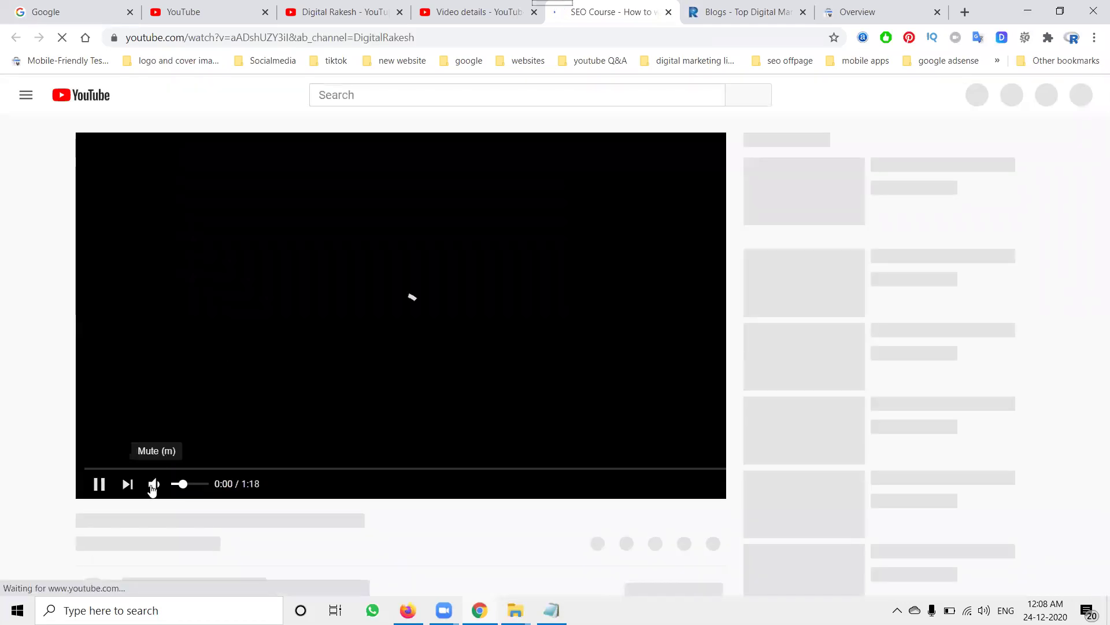
{"action": "left_click", "coordinate": [152, 486]}
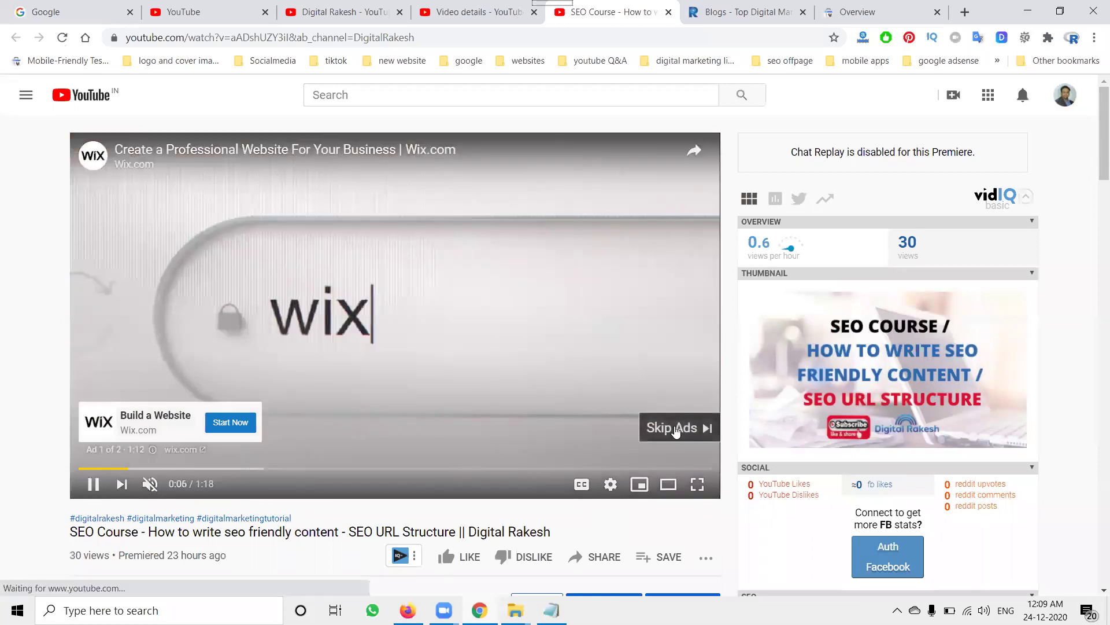
{"action": "left_click", "coordinate": [675, 427]}
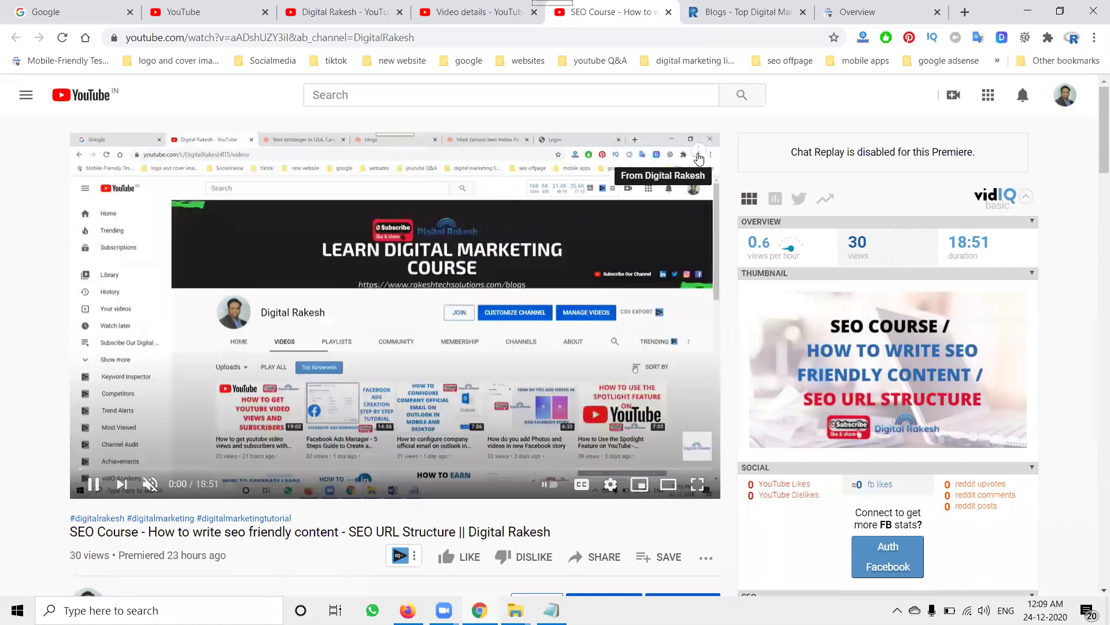
Step: Open the blog from the website info card, then return and seek the video to 18:07
{"action": "left_click", "coordinate": [700, 158]}
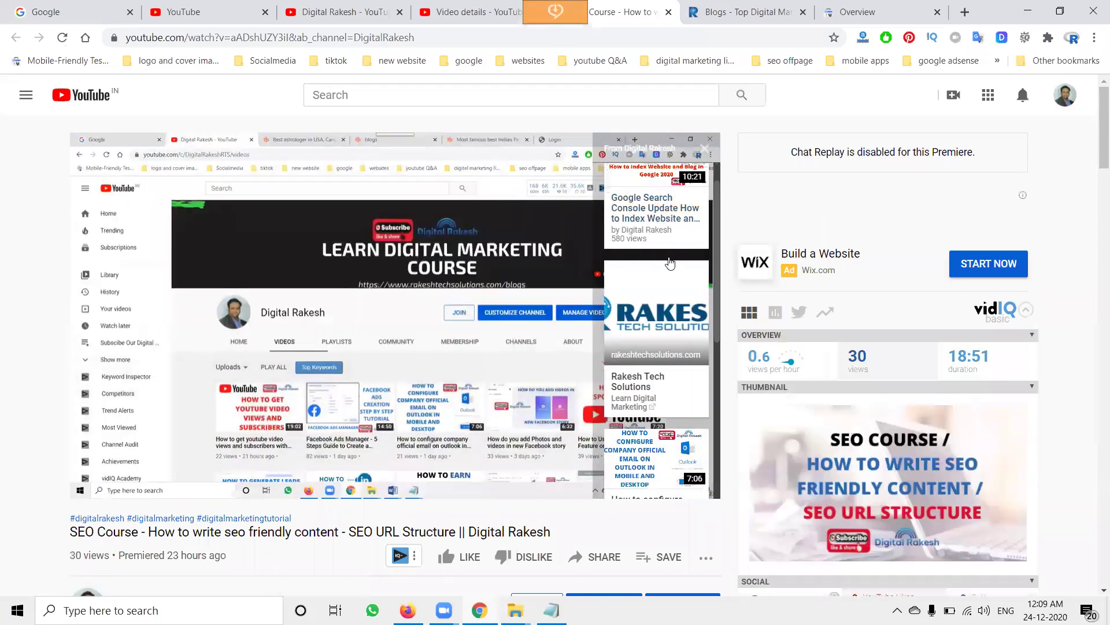
{"action": "scroll", "coordinate": [670, 263], "scroll_direction": "down", "scroll_amount": 5}
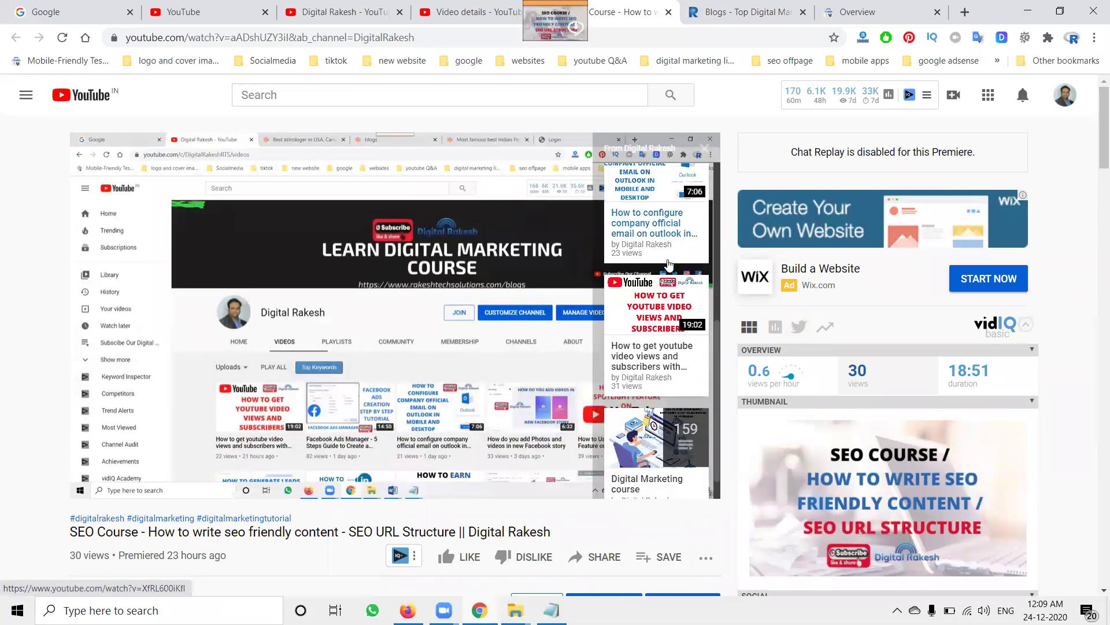
{"action": "scroll", "coordinate": [655, 367], "scroll_direction": "up", "scroll_amount": 4}
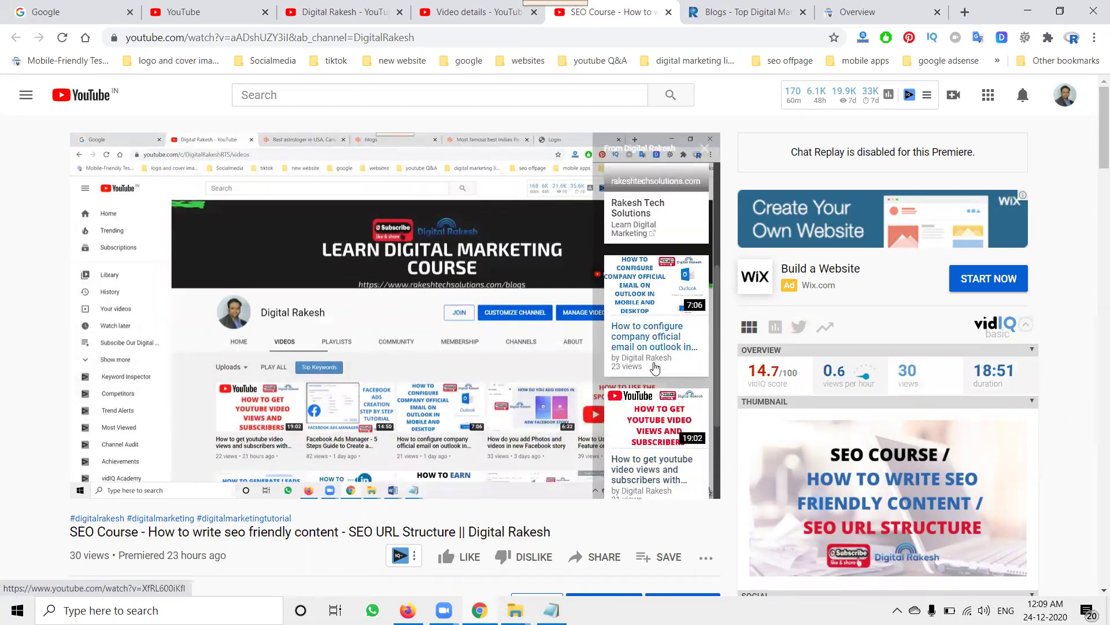
{"action": "scroll", "coordinate": [655, 365], "scroll_direction": "up", "scroll_amount": 1}
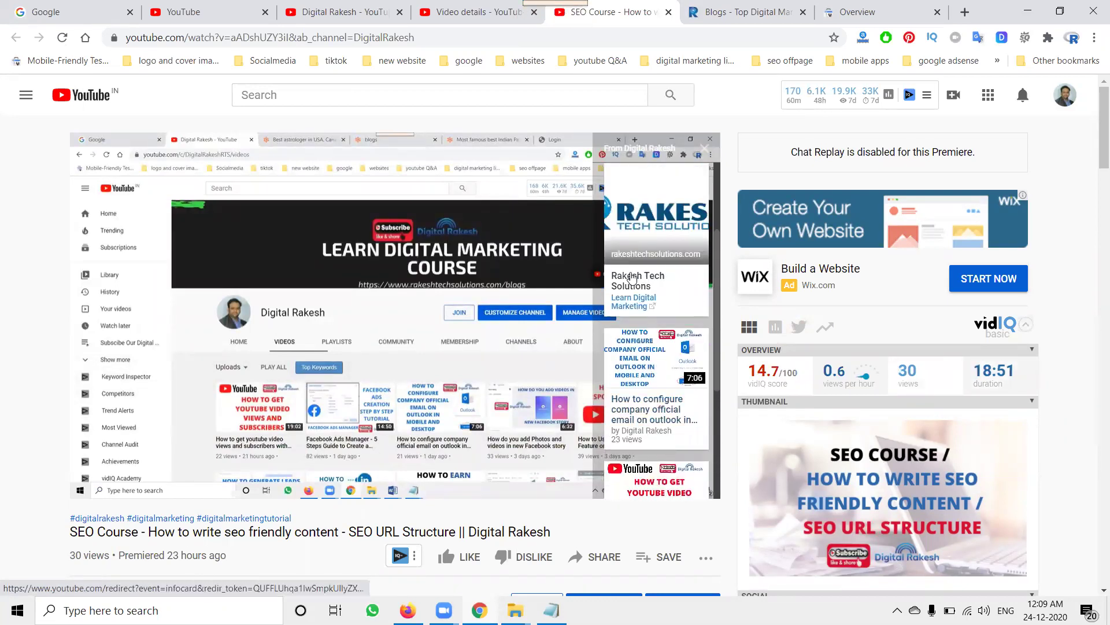
{"action": "left_click", "coordinate": [633, 278]}
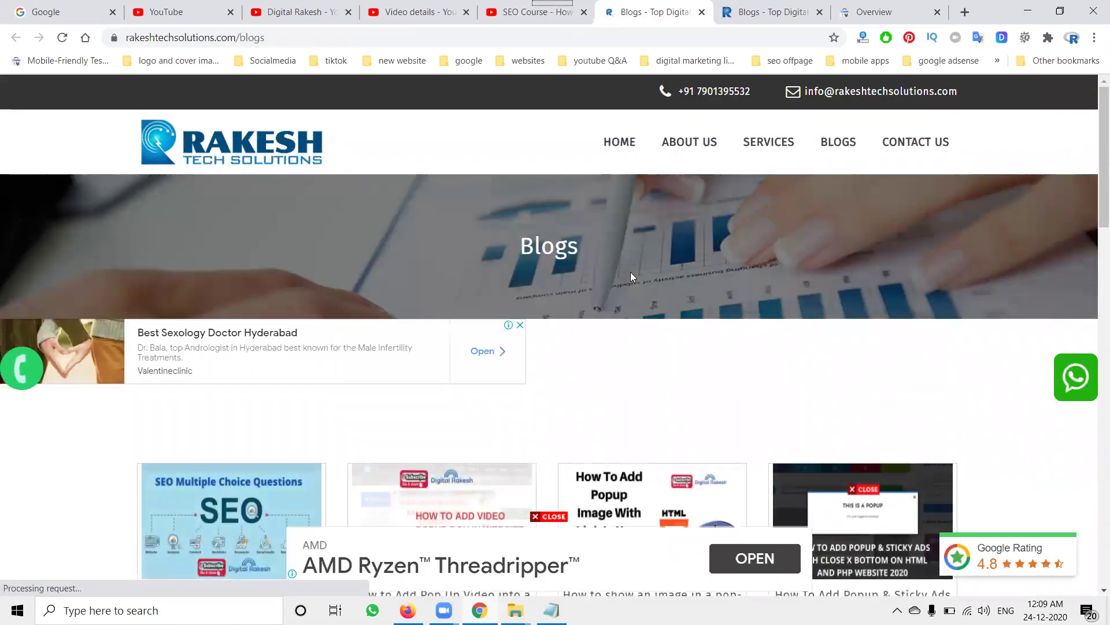
{"action": "left_click", "coordinate": [495, 14]}
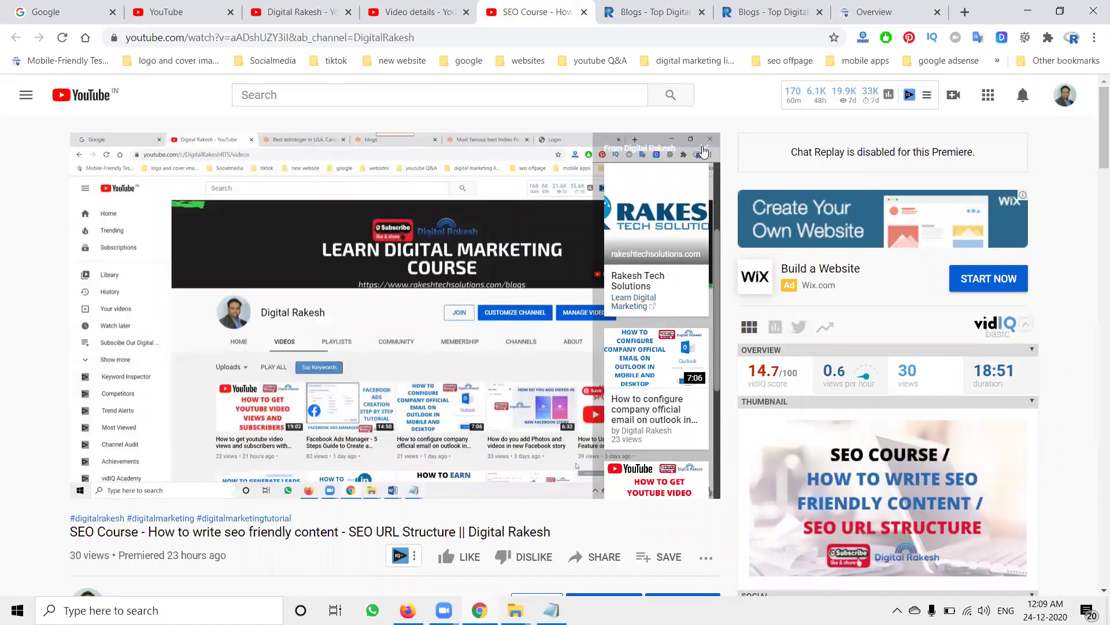
{"action": "left_click_drag", "start_coordinate": [686, 471], "coordinate": [688, 471]}
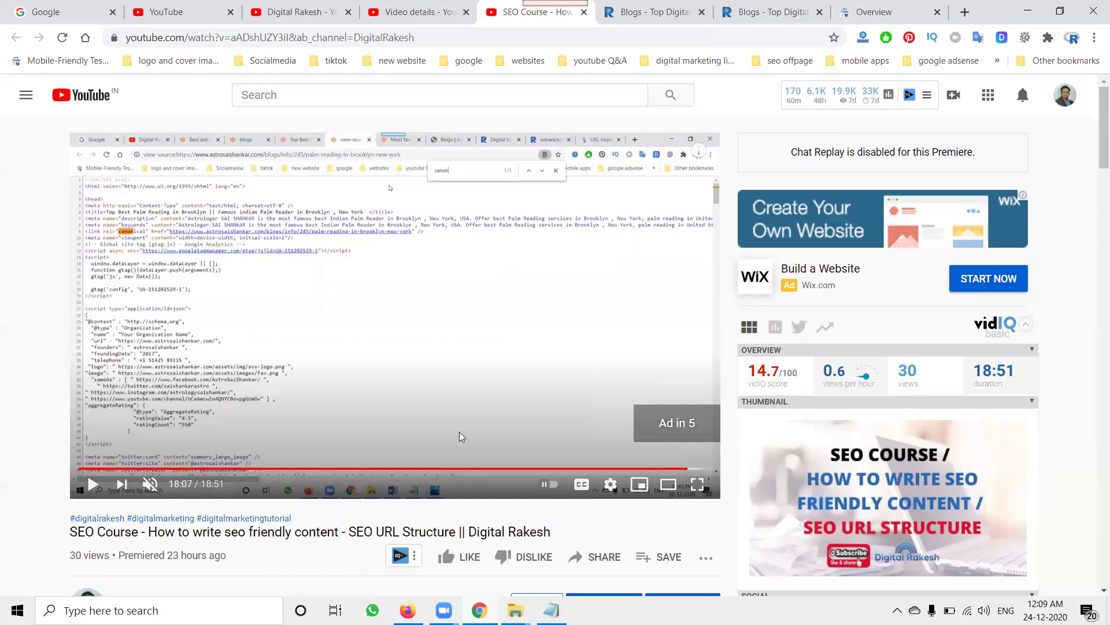
Step: Resume the video and skip the ad so it plays through to the end screen
{"action": "left_click", "coordinate": [432, 400]}
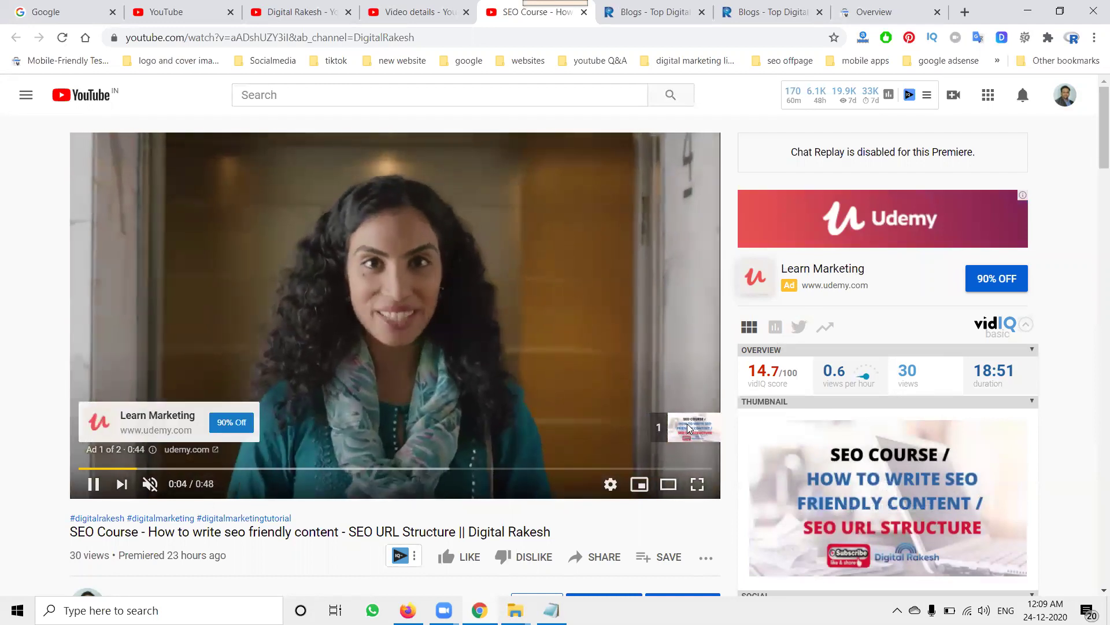
{"action": "left_click", "coordinate": [683, 431]}
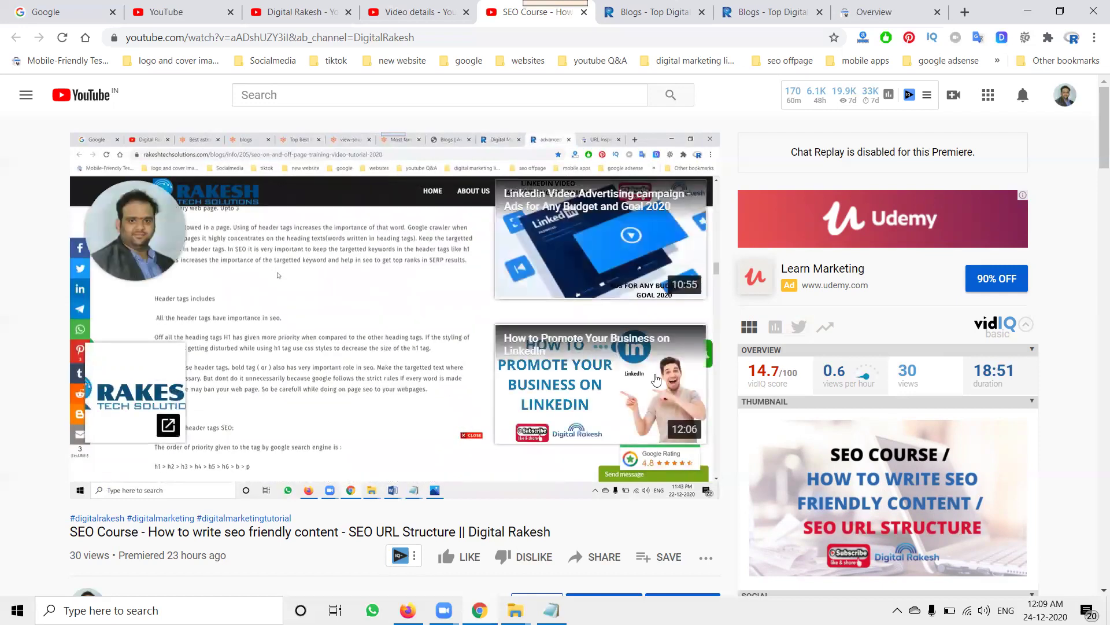
Step: Open the blog from the end screen's website element, then return to the video tab
{"action": "mouse_move", "coordinate": [129, 420]}
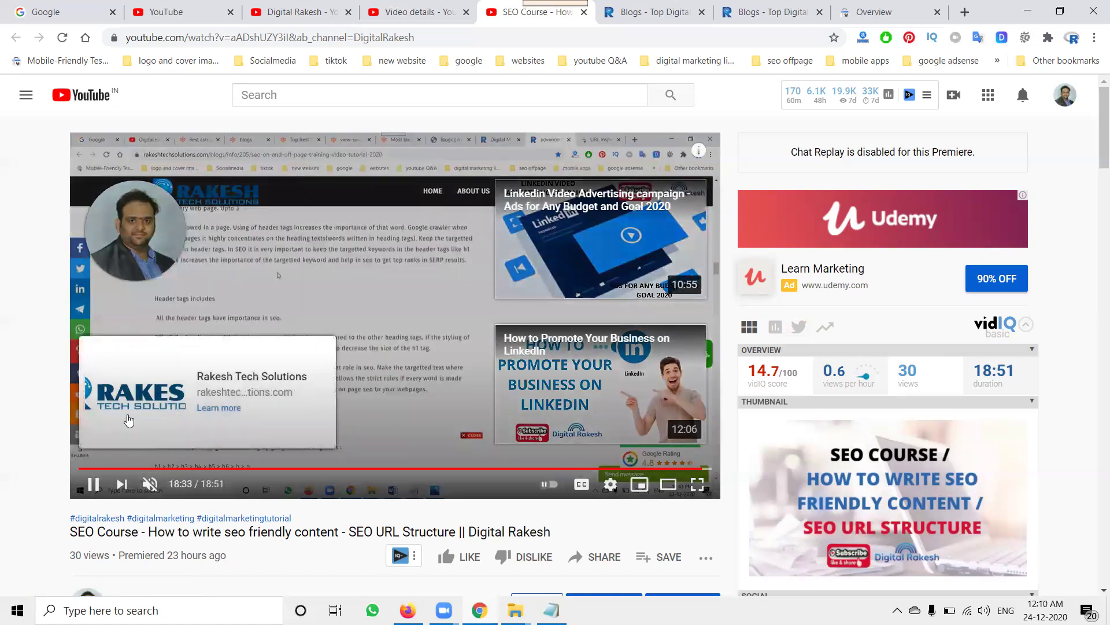
{"action": "left_click", "coordinate": [209, 409]}
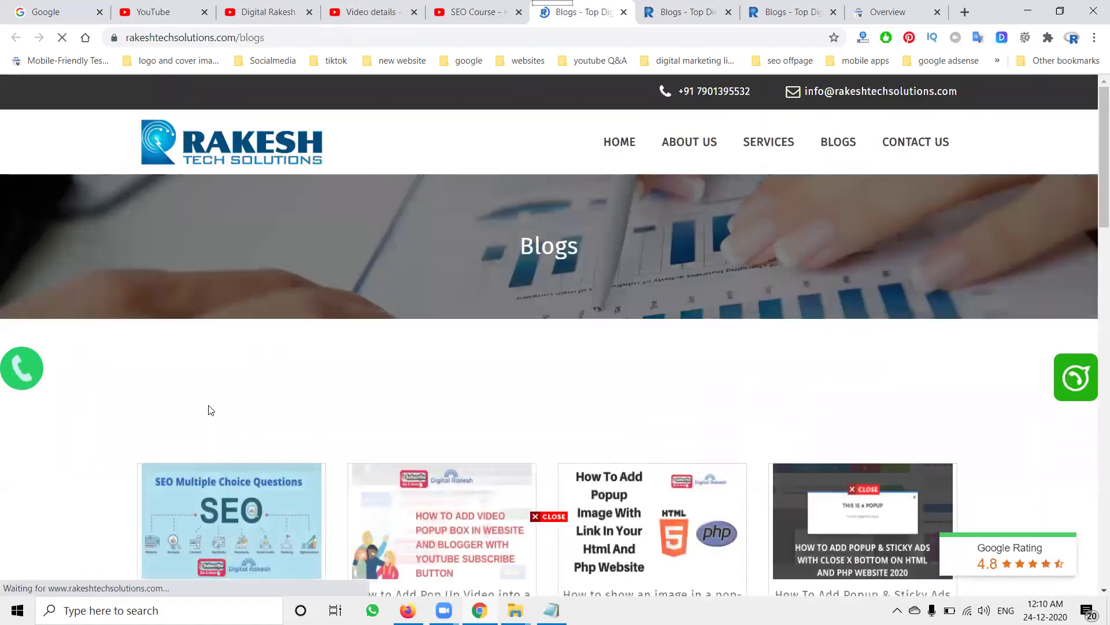
{"action": "key", "text": "ctrl+shift+Tab"}
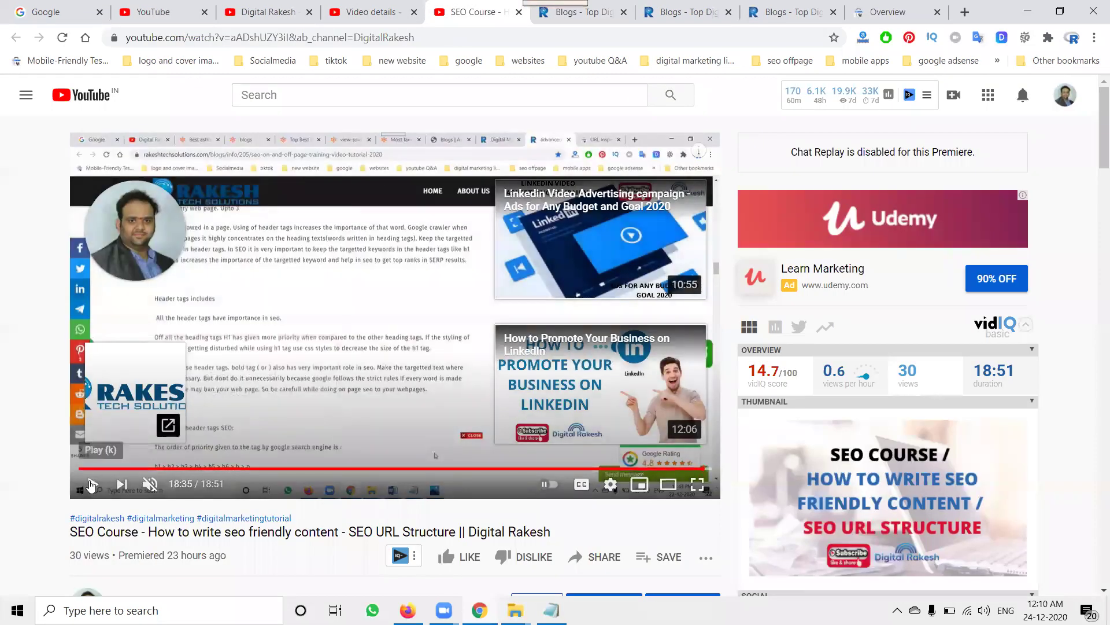
{"action": "mouse_move", "coordinate": [212, 393]}
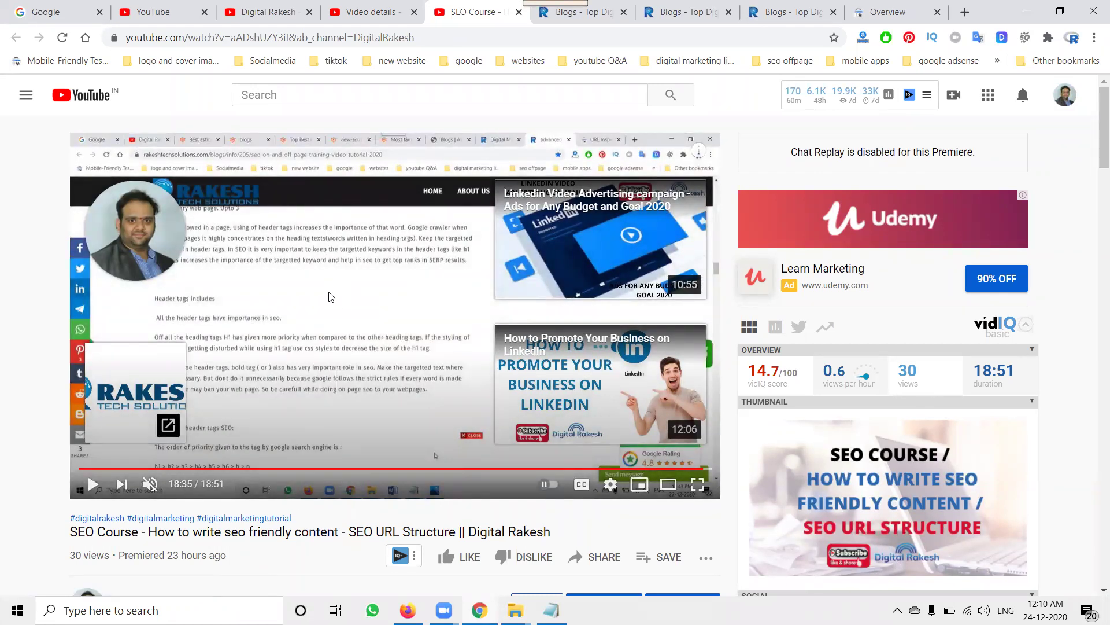
{"action": "mouse_move", "coordinate": [136, 235]}
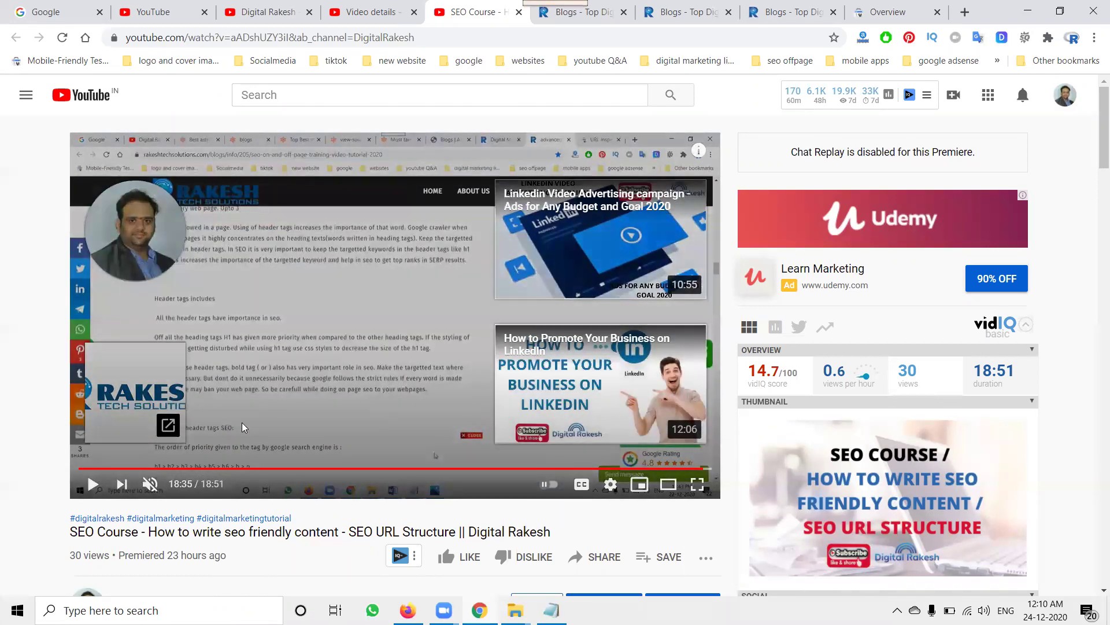
{"action": "mouse_move", "coordinate": [120, 396]}
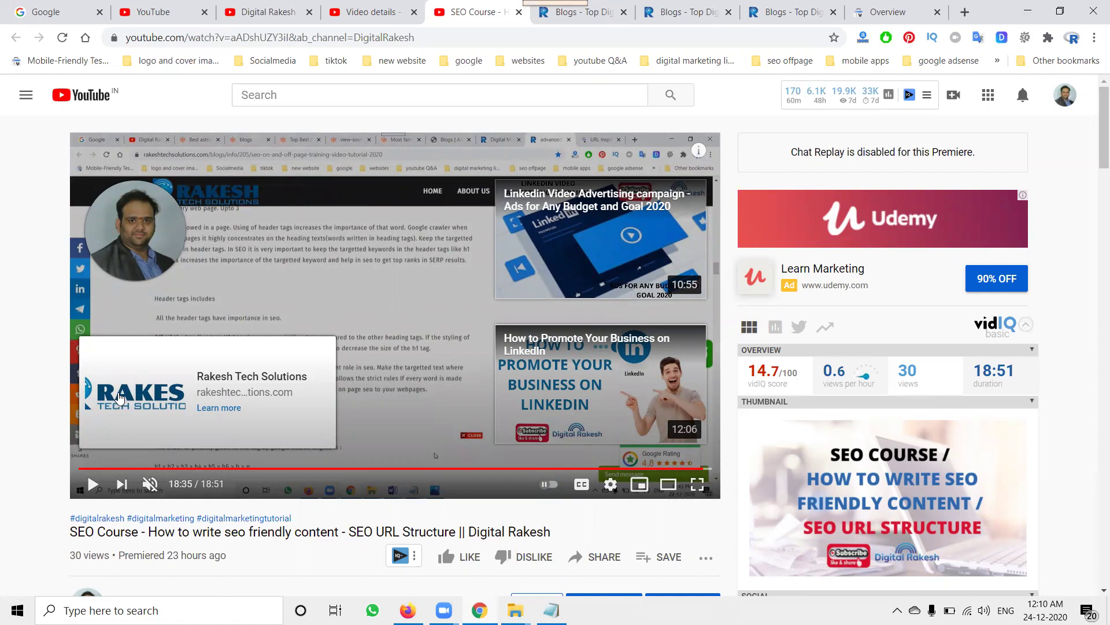
{"action": "mouse_move", "coordinate": [158, 248]}
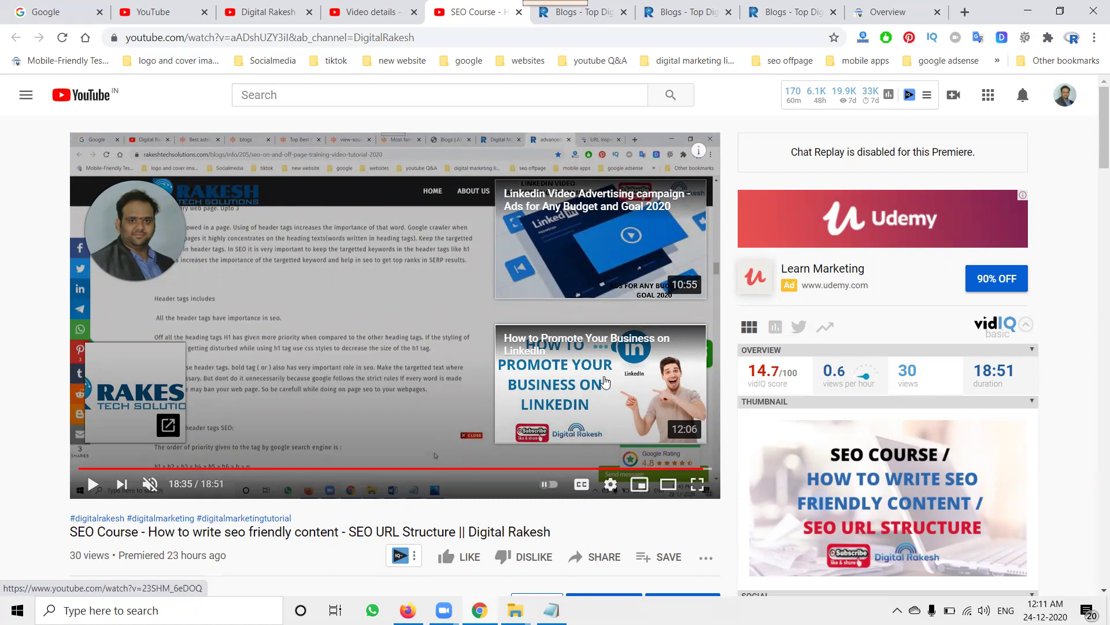
Step: Close the SEO Course watch tab and go back to the Video details editor
{"action": "left_click", "coordinate": [255, 10]}
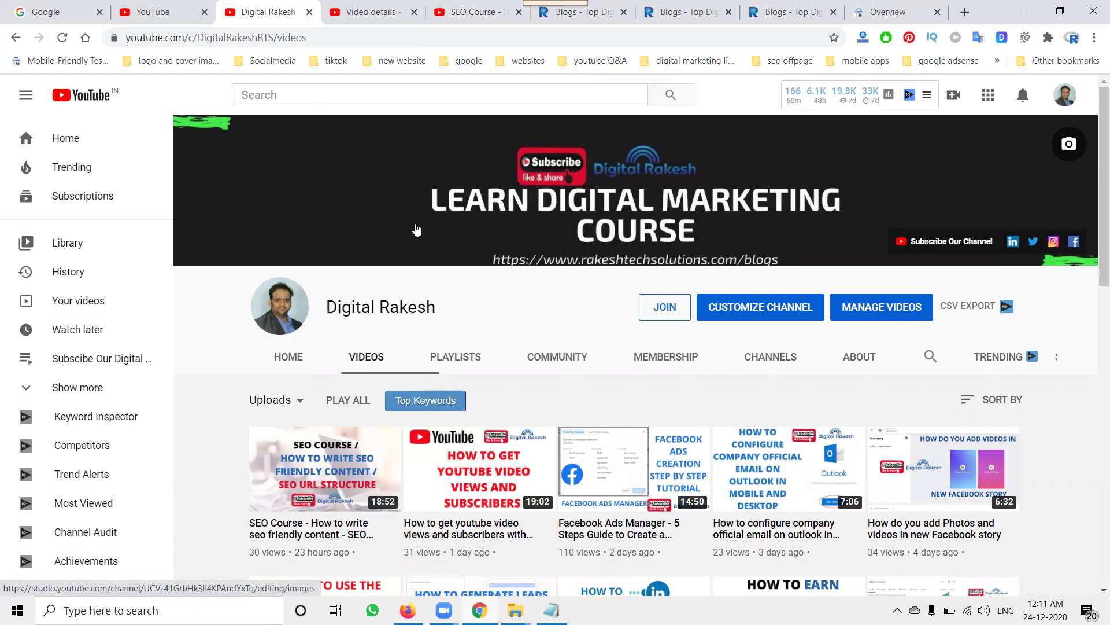
{"action": "left_click", "coordinate": [519, 12]}
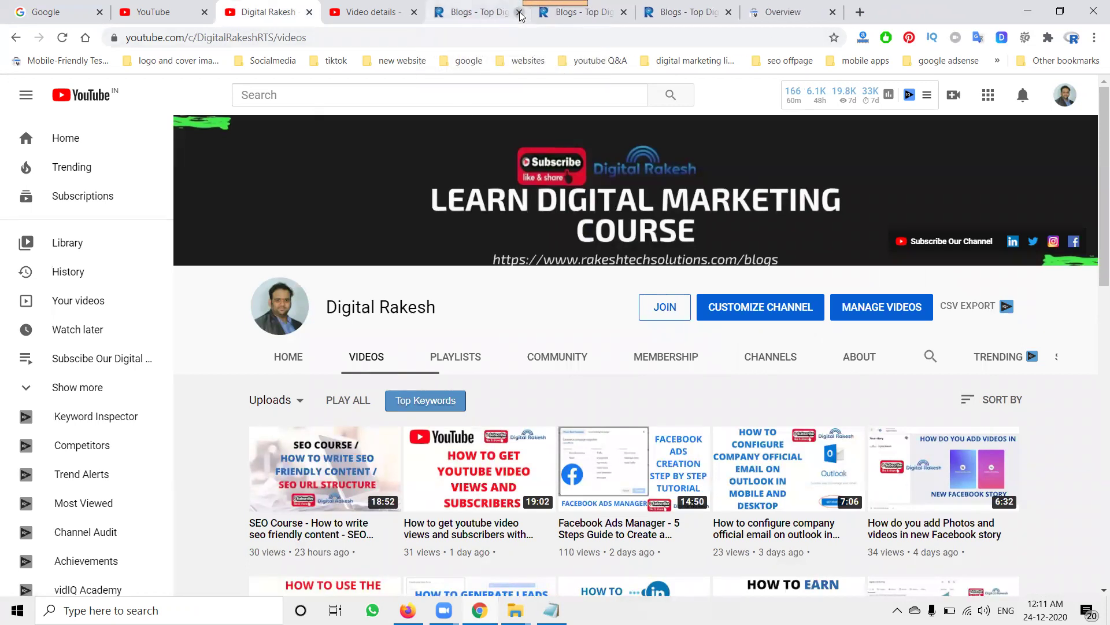
{"action": "left_click", "coordinate": [379, 13]}
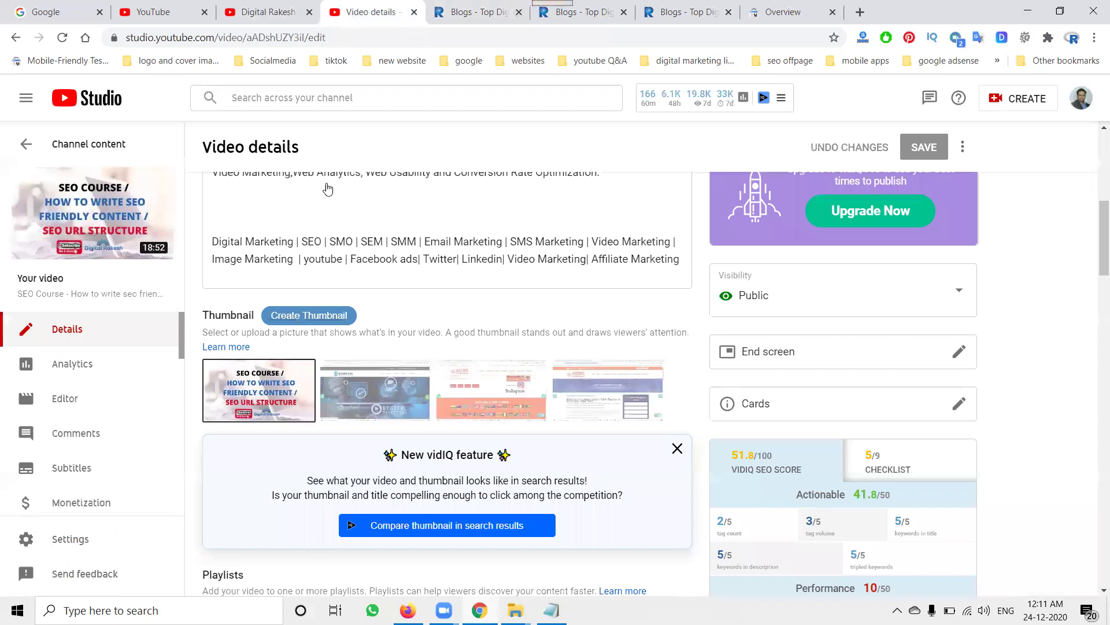
Step: Insert a blank line after the videos link in the description, save, and open Channel content
{"action": "scroll", "coordinate": [353, 248], "scroll_direction": "up", "scroll_amount": 1}
{"action": "scroll", "coordinate": [353, 248], "scroll_direction": "up", "scroll_amount": 7}
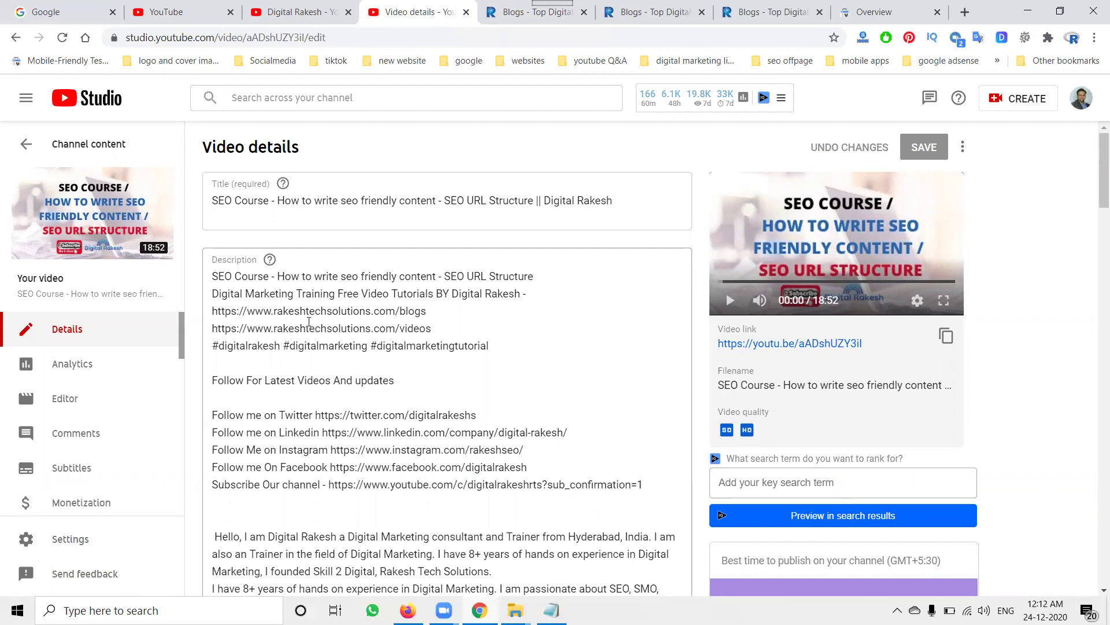
{"action": "left_click", "coordinate": [434, 329]}
{"action": "key", "text": "Return"}
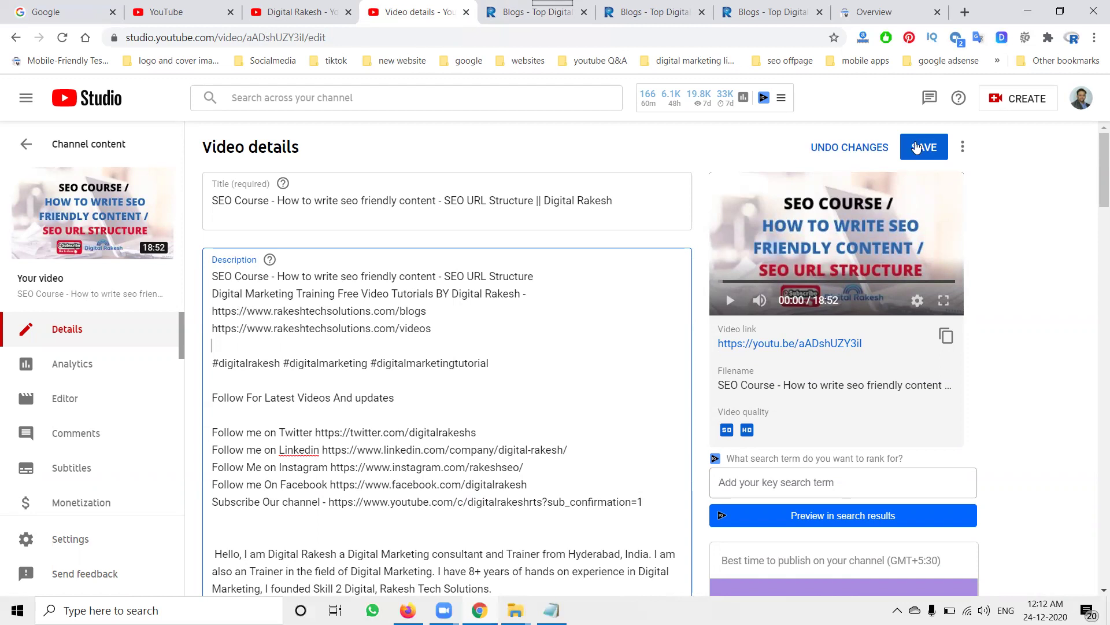
{"action": "left_click", "coordinate": [918, 147]}
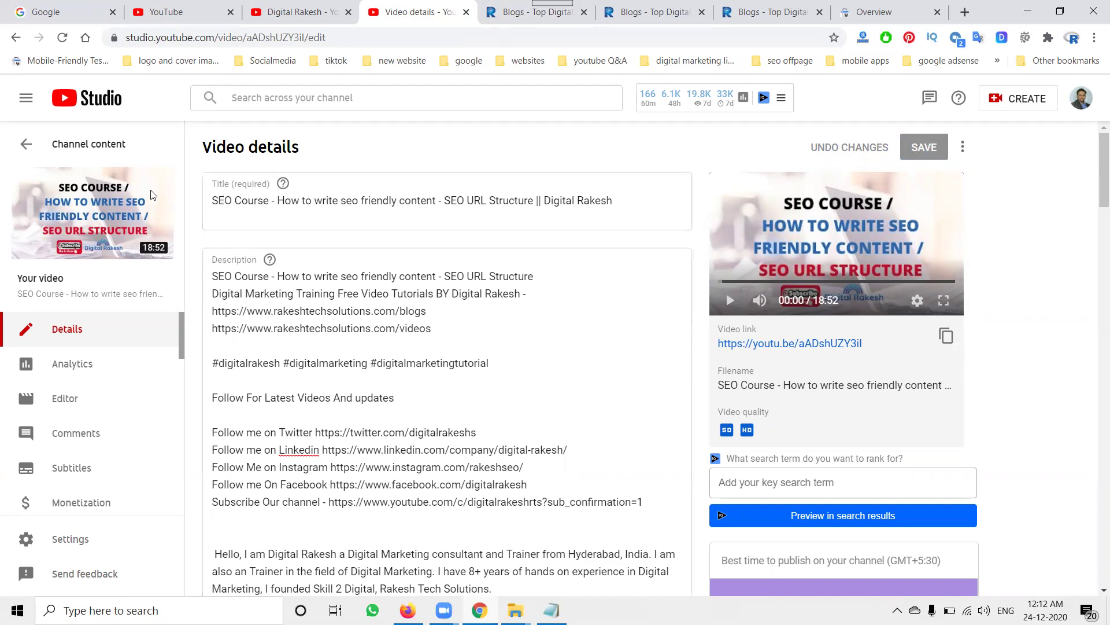
{"action": "left_click", "coordinate": [28, 144]}
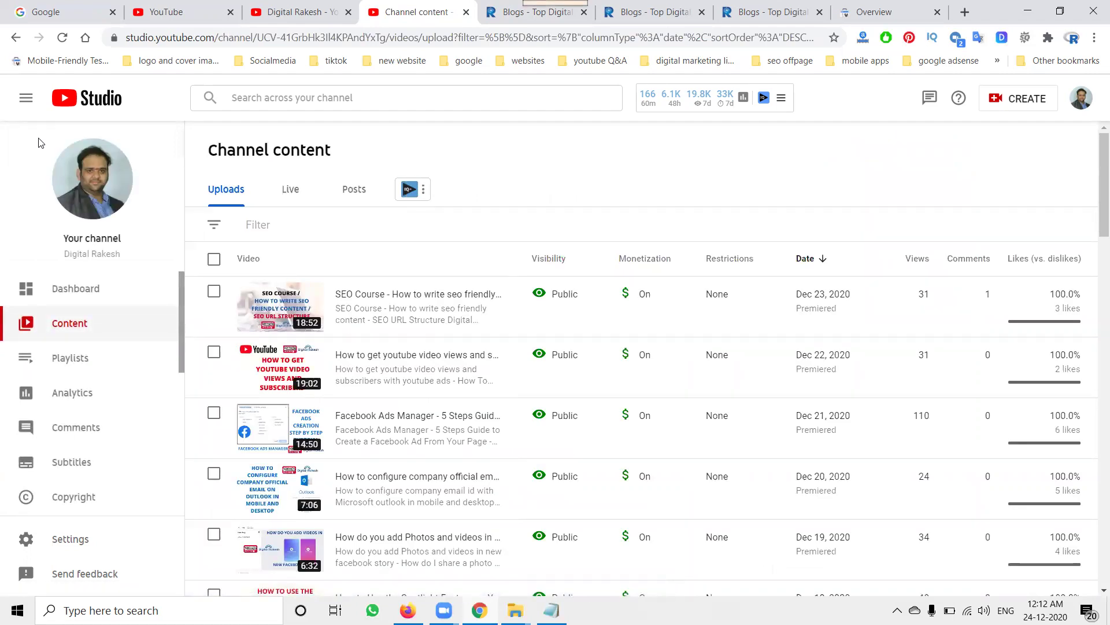
Step: Open the SEO Course video from the channel's Videos tab, mute it, and scroll to the comments
{"action": "left_click", "coordinate": [295, 12]}
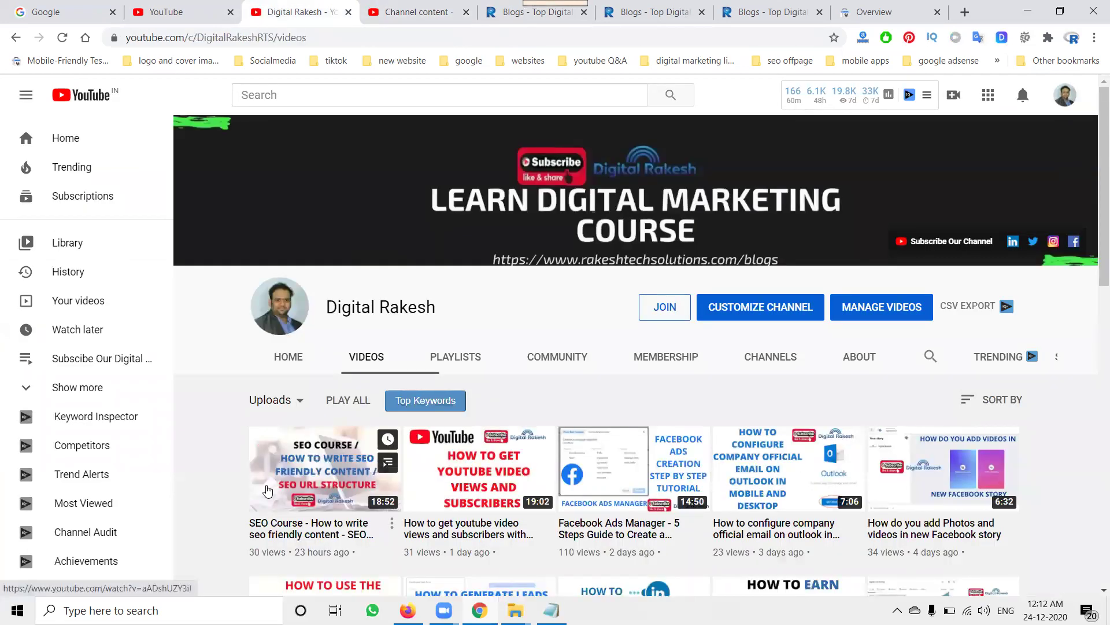
{"action": "left_click", "coordinate": [350, 472]}
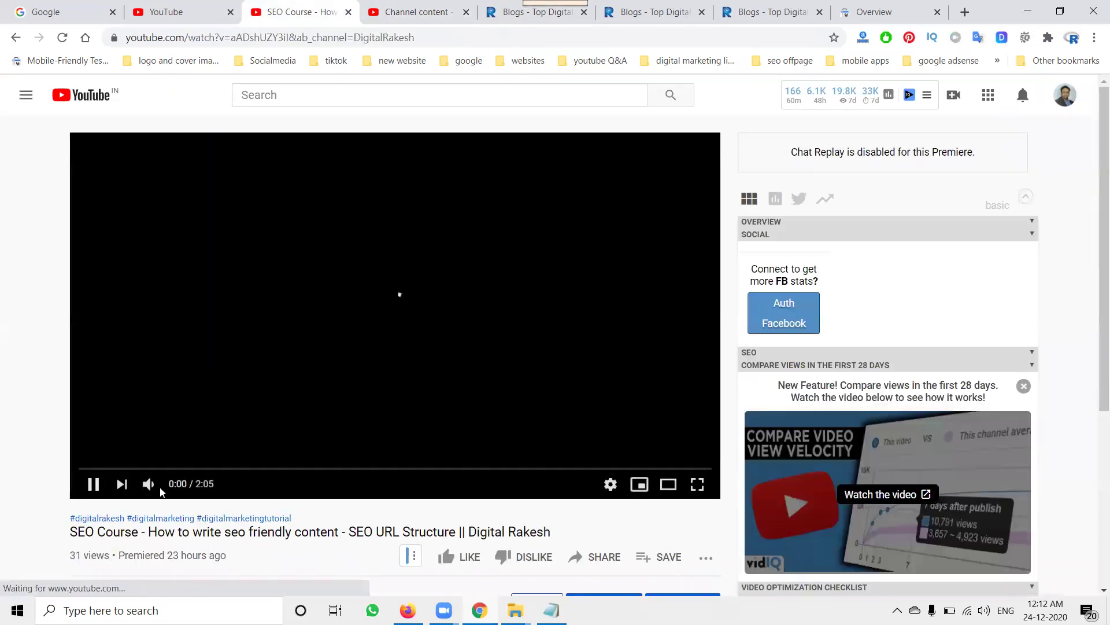
{"action": "left_click", "coordinate": [149, 483]}
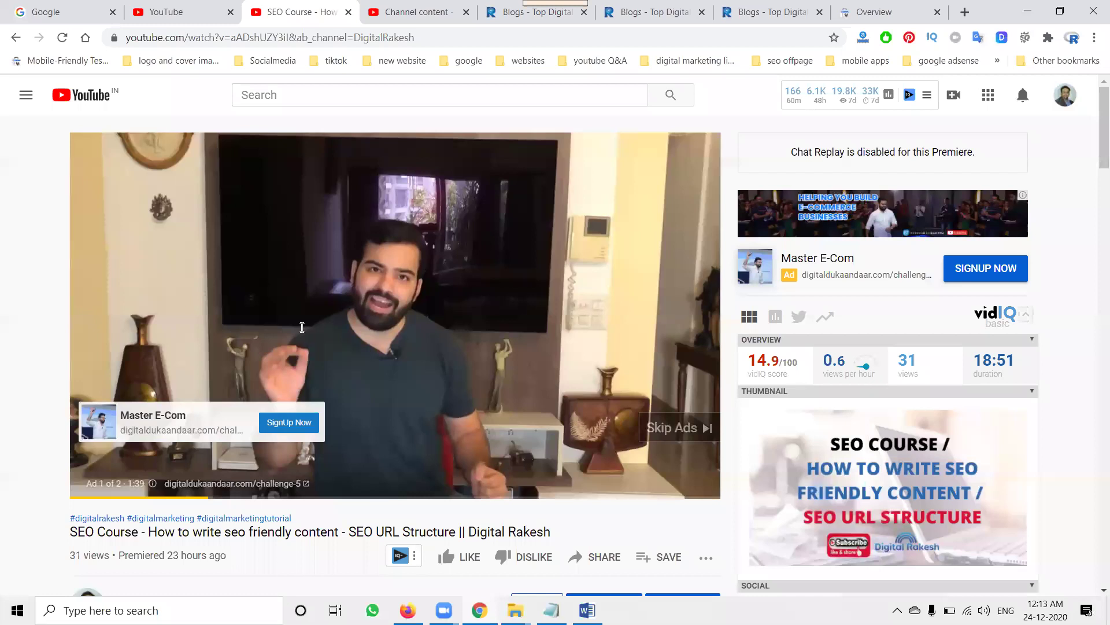
{"action": "scroll", "coordinate": [302, 328], "scroll_direction": "down", "scroll_amount": 5}
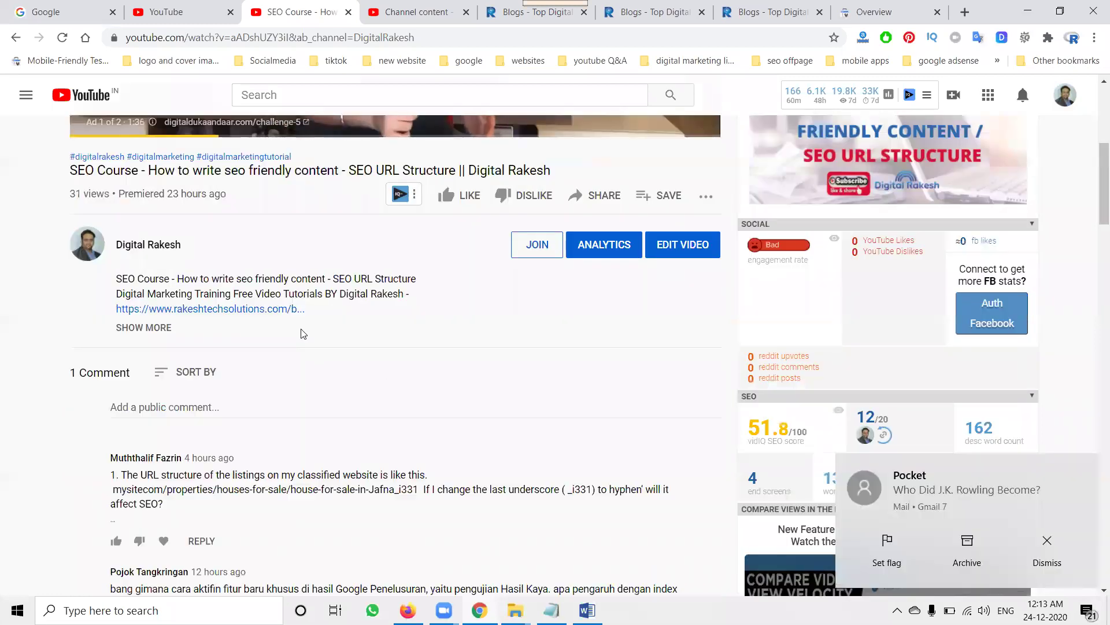
{"action": "scroll", "coordinate": [296, 341], "scroll_direction": "down", "scroll_amount": 2}
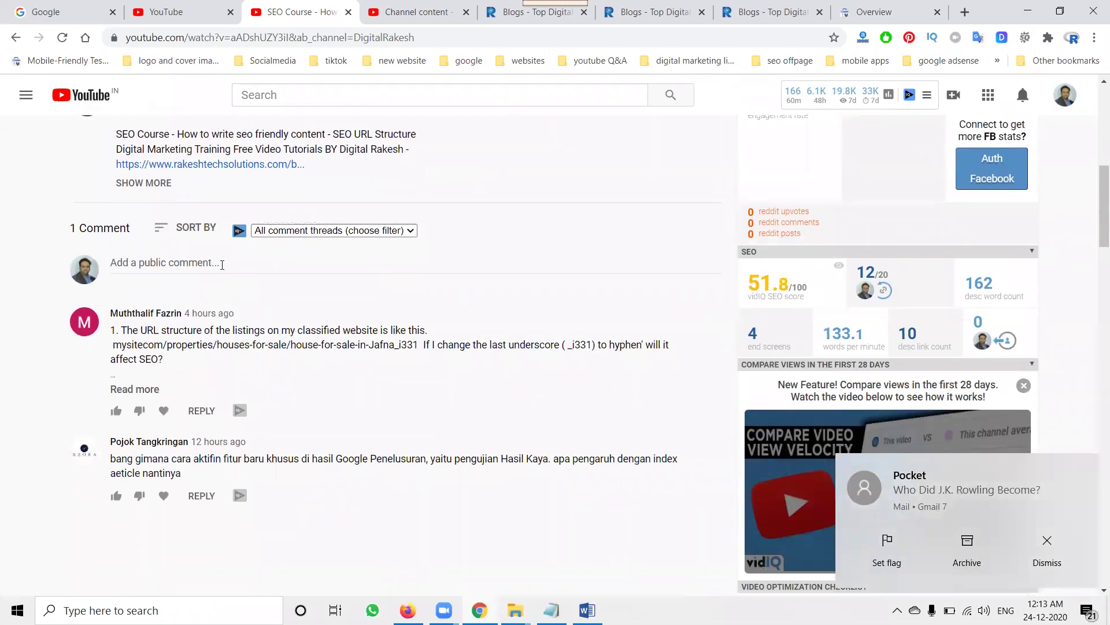
Step: Paste the promotional text into a new public comment and post it
{"action": "left_click", "coordinate": [222, 264]}
{"action": "type", "text": "Subscribe our channels and watch more videos free online digital marketing courses with certificates by google https://www.youtube.com/c/digitalrakeshrts?sub_confirmation=1 Learn Here https://www.rakeshtechsolutions.com/blogs #digitalmarketing  #digitalrakesh #socialmediamarketing #googleadwords #youtube #videomarketing #facebook #twitter #linkedin #instagram #googleadwords #youtube #videomarketing asks if you have questions about digital marketing? #askdigitalrakesh #seo #sem #smo #smm #mobileapps #googlemap  #affiliatemarketing  #emailmarketing #socialmedia #blogger #wordpress"}
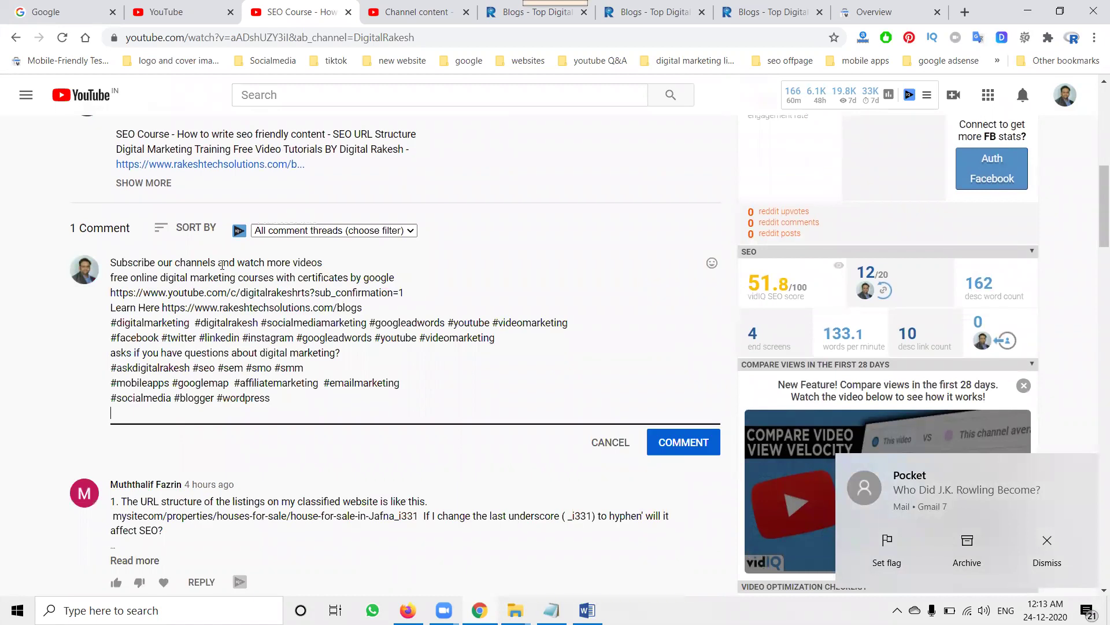
{"action": "left_click", "coordinate": [684, 443]}
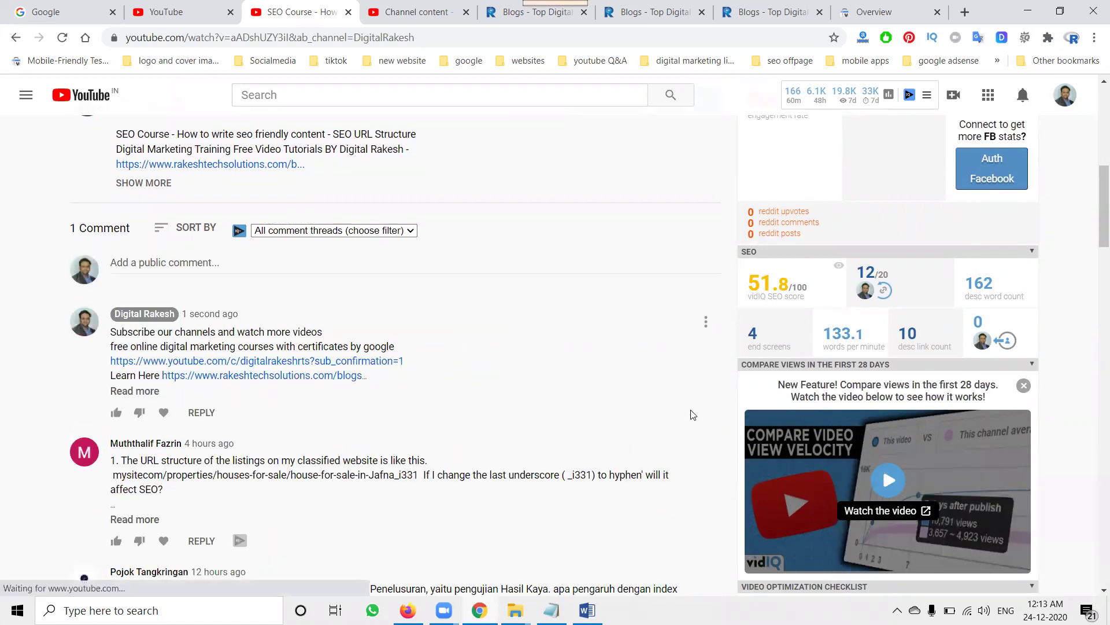
Step: Pin the new comment on the video and return to the channel's Videos page
{"action": "left_click", "coordinate": [705, 322]}
{"action": "left_click", "coordinate": [720, 356]}
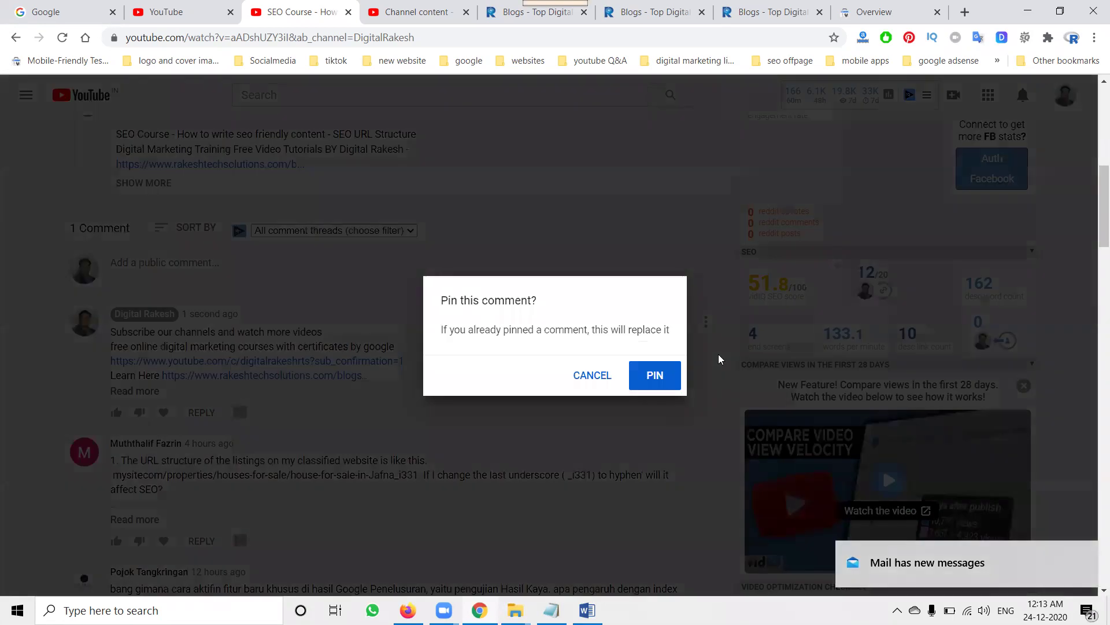
{"action": "left_click", "coordinate": [659, 375]}
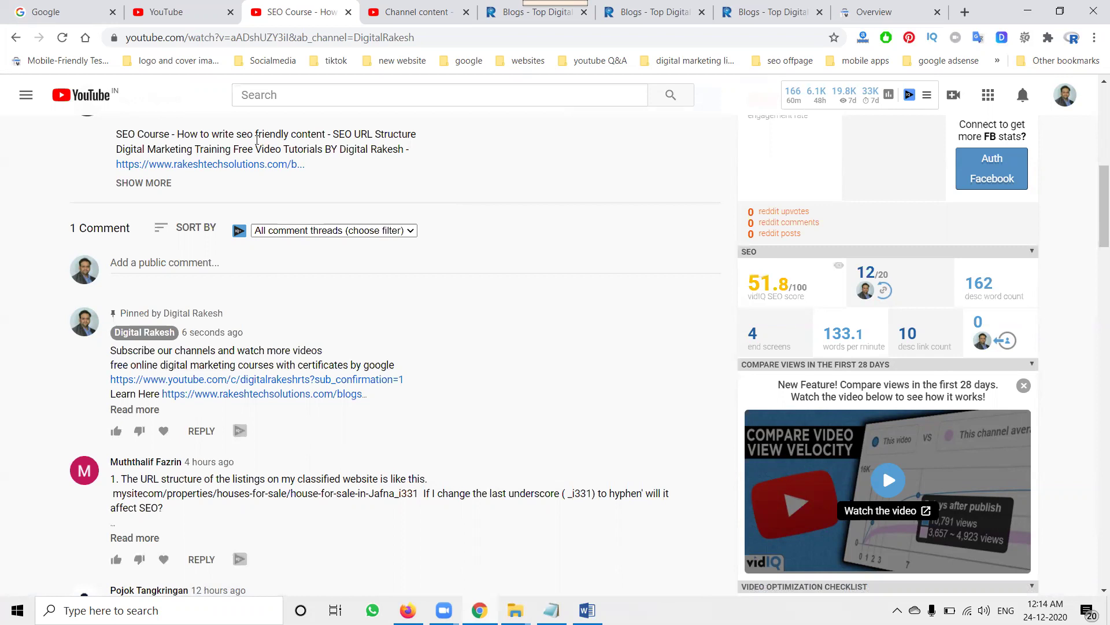
{"action": "left_click", "coordinate": [16, 38]}
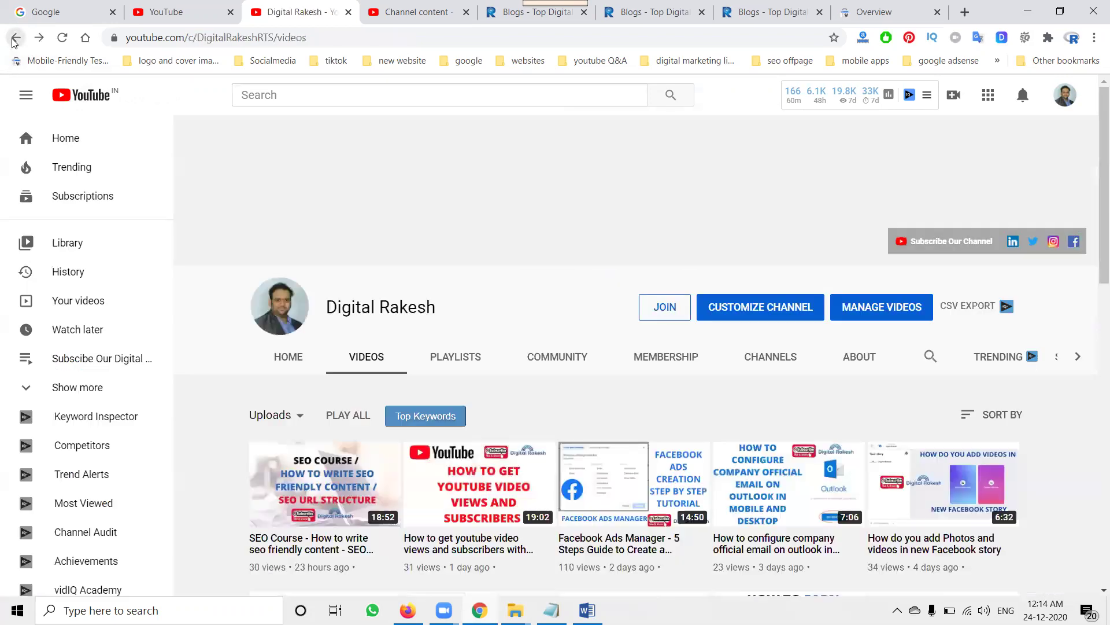